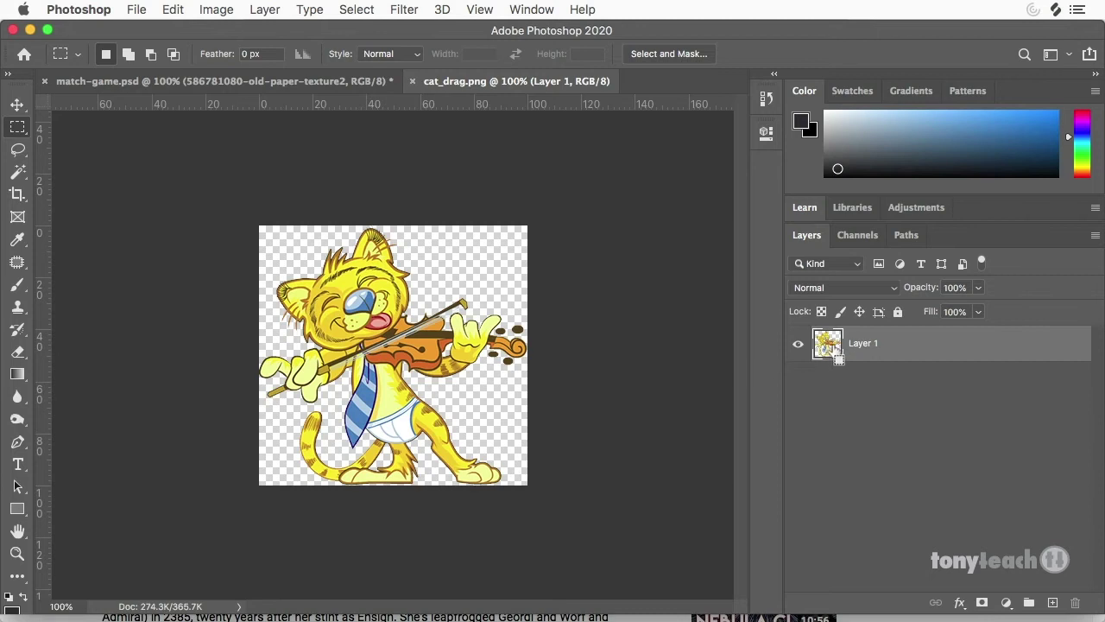
Load Layer 1's cat pixels as a selection and add an empty Layer 2 above it
mouse_move(834, 354)
left_mouse_down()
mouse_move(865, 344)
mouse_move(835, 356)
left_mouse_up()
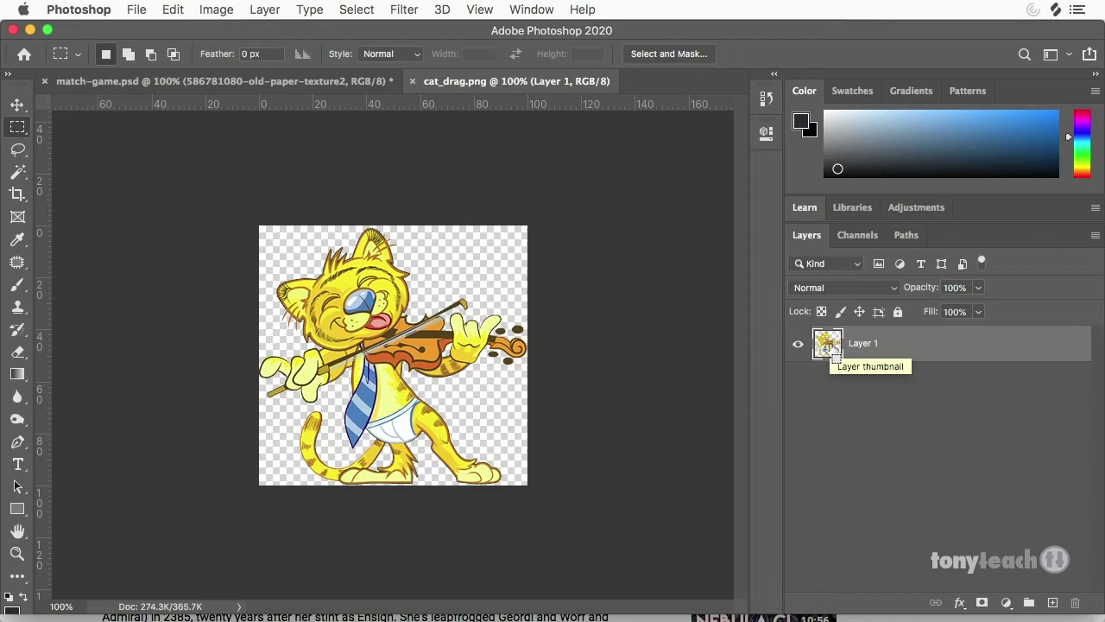
left_click(833, 351, "super")
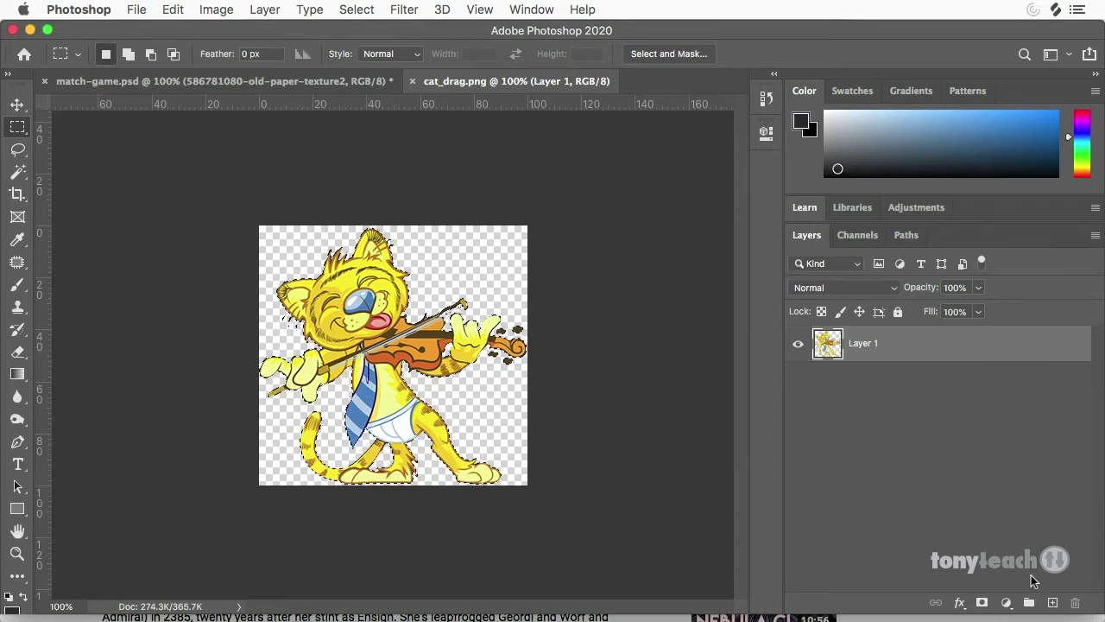
left_click(1052, 603)
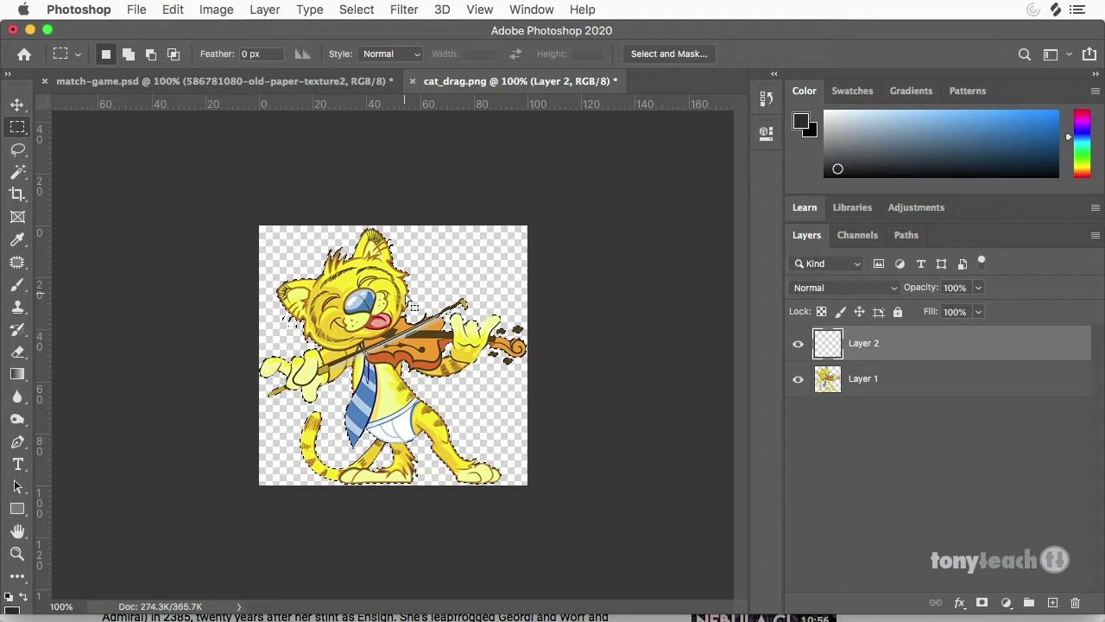
Reset colours, make white the foreground, and fill the cat selection with white on Layer 2
key("d")
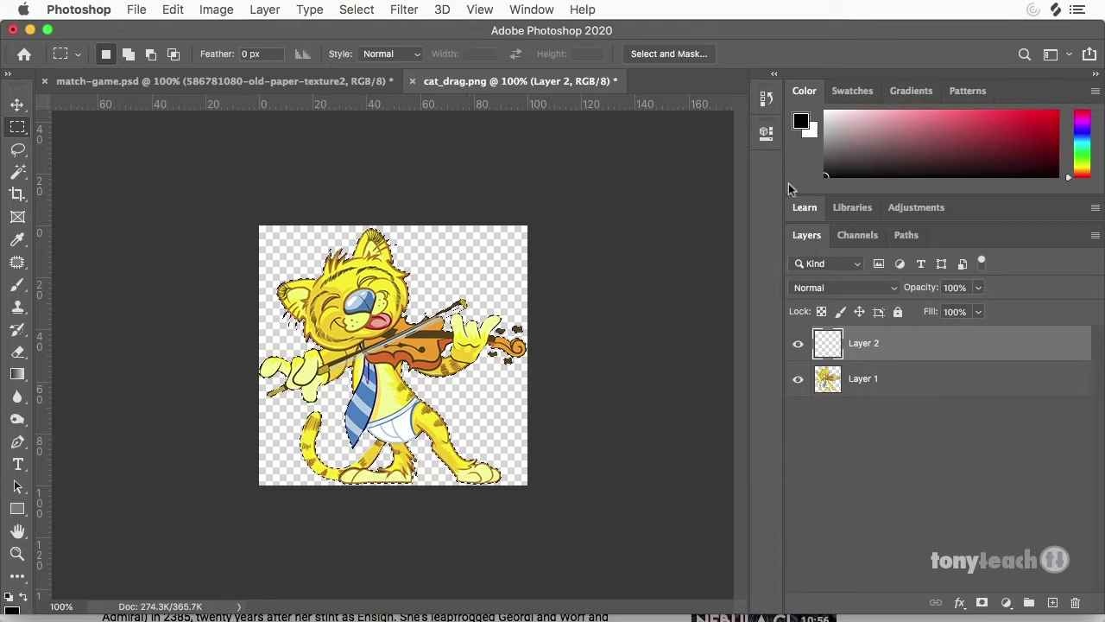
key("x")
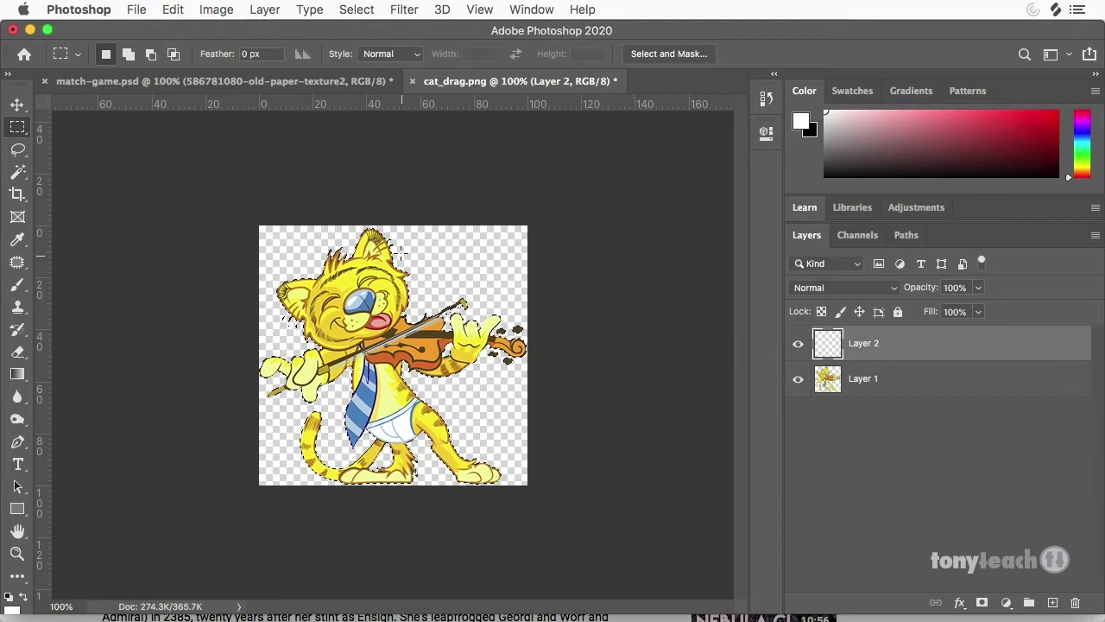
key("alt")
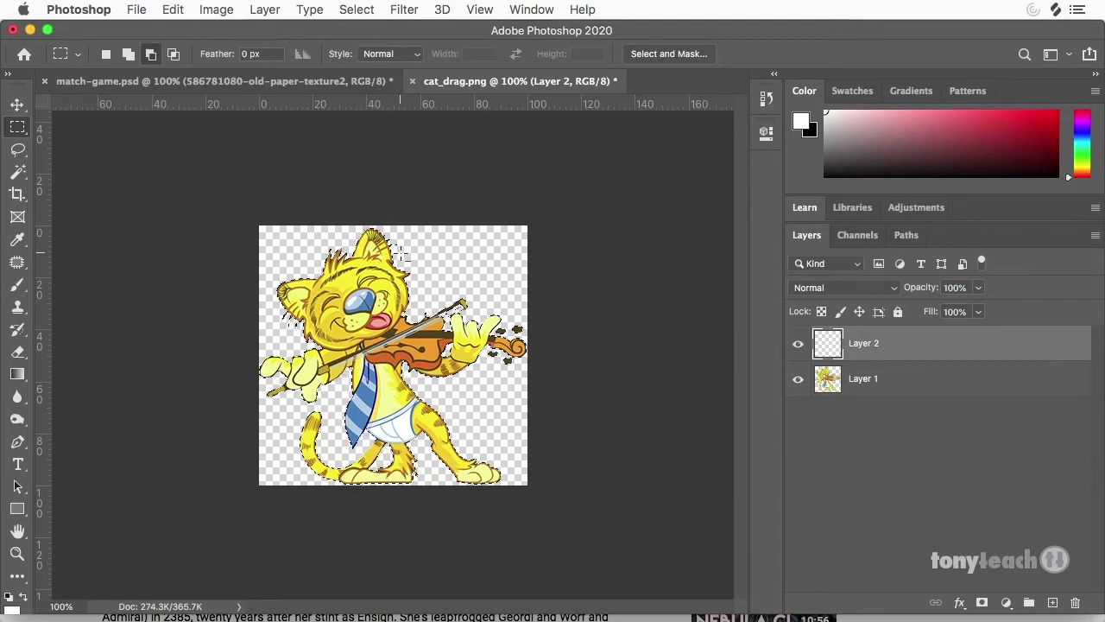
key("alt+BackSpace")
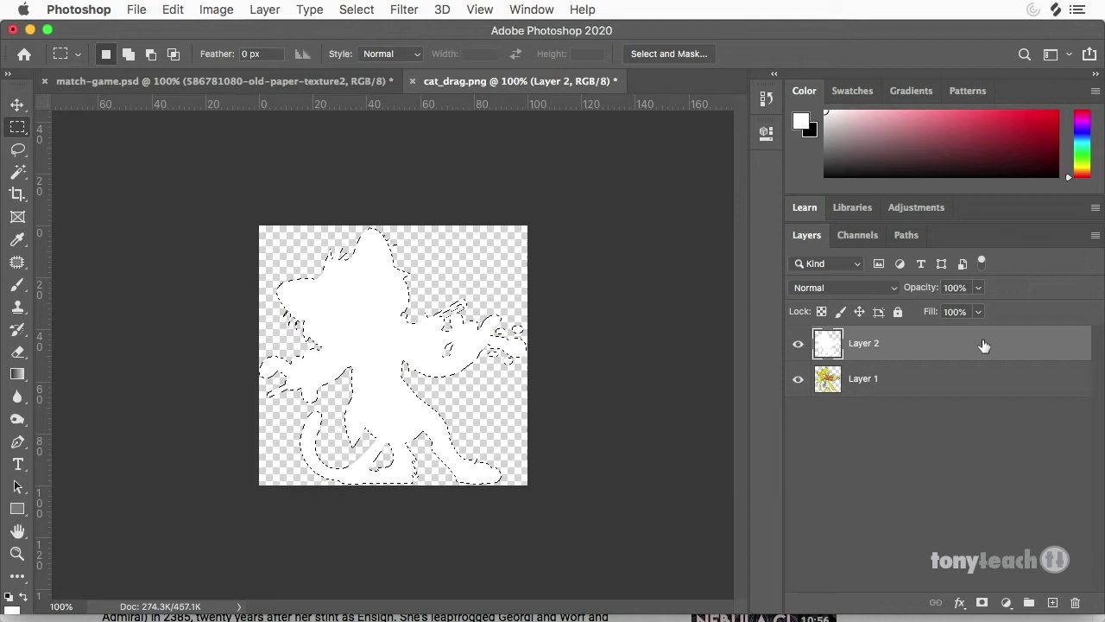
Add an Inner Shadow to Layer 2 with 8 px distance, 31% choke and 7 px size
double_click(947, 346)
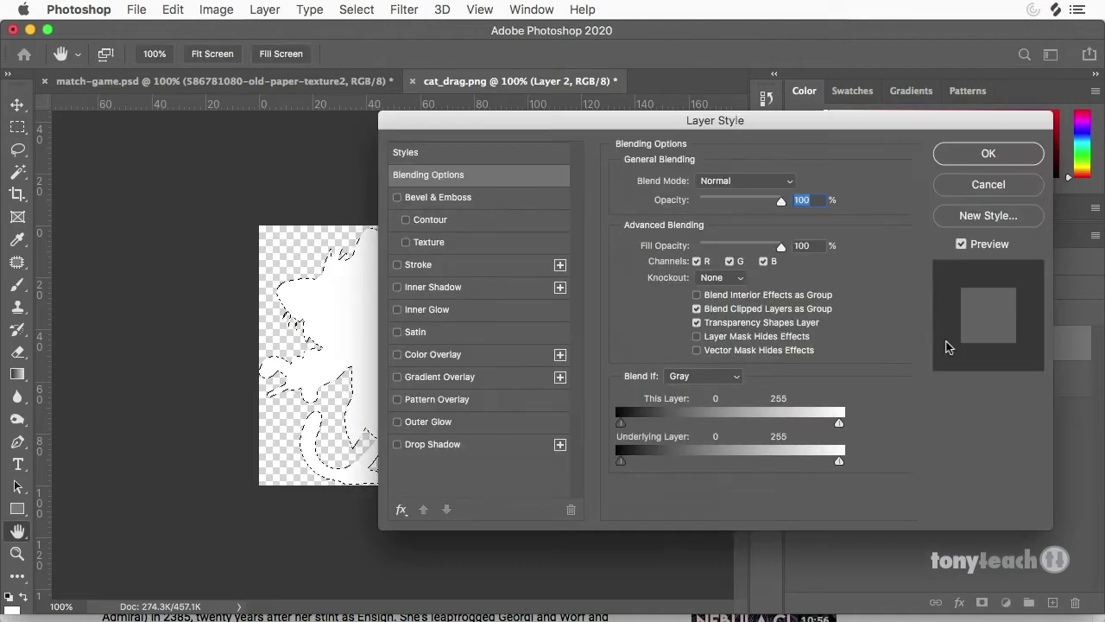
left_click_drag(611, 118, 799, 96)
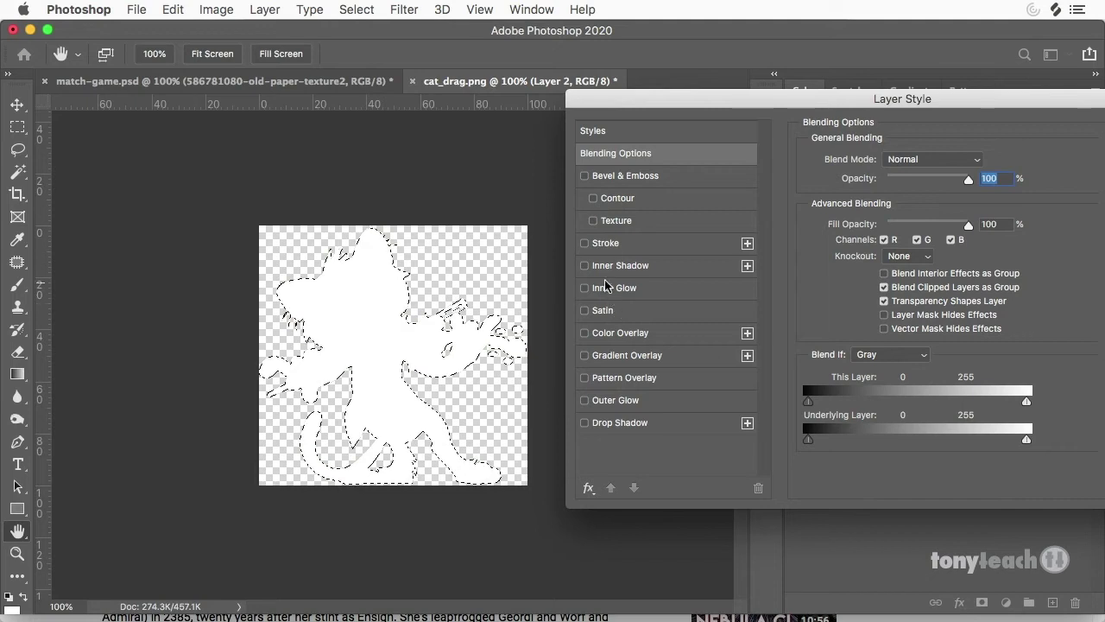
left_click(585, 266)
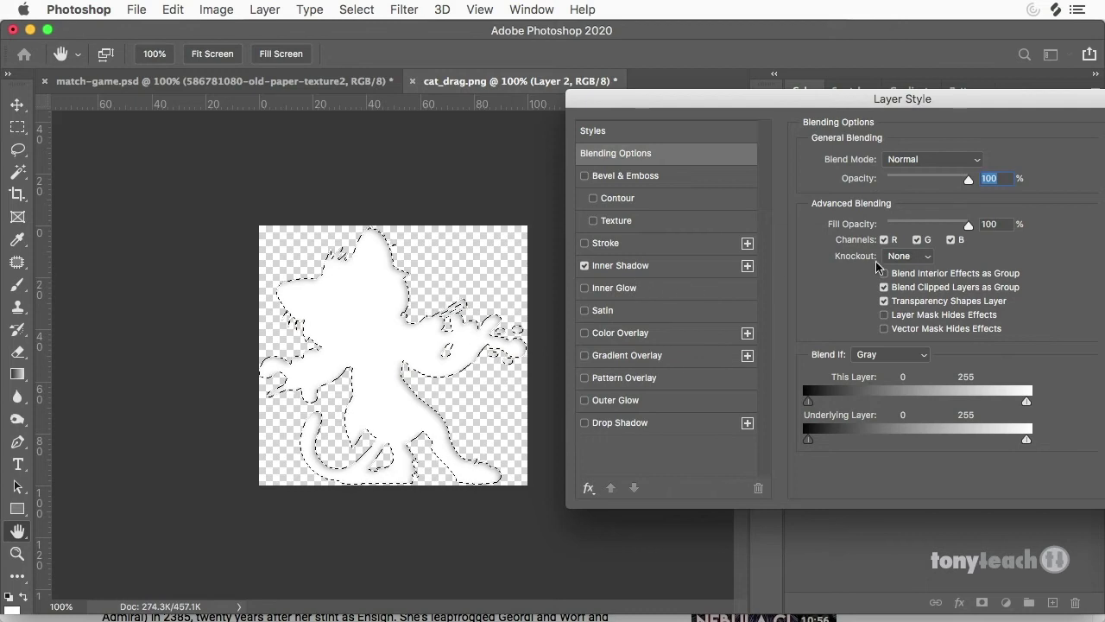
left_click(651, 266)
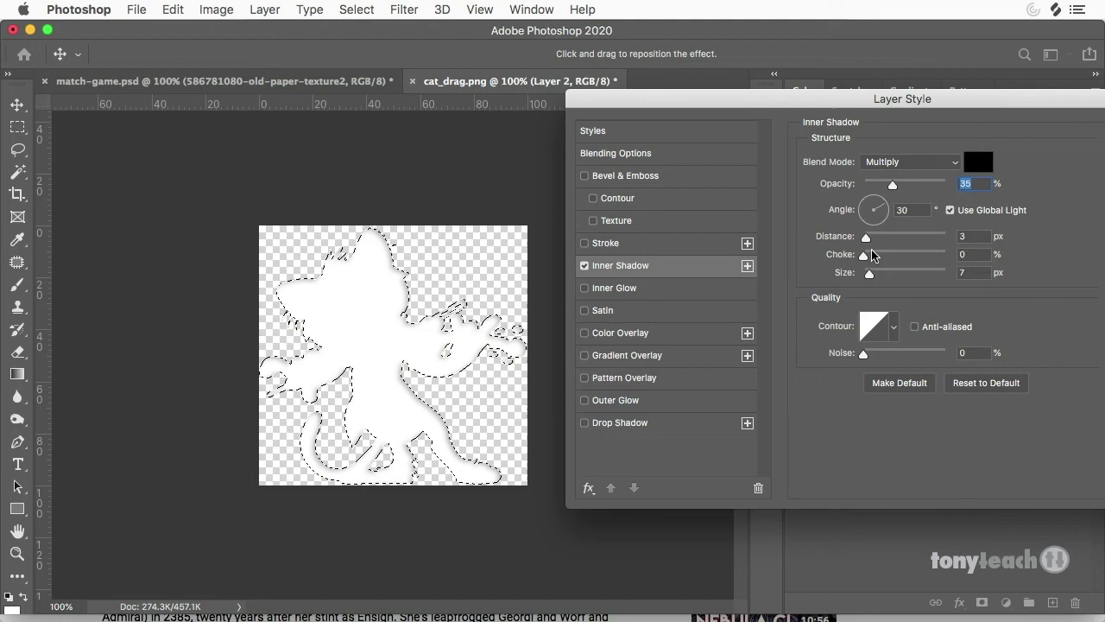
mouse_move(870, 275)
left_mouse_down()
mouse_move(873, 257)
mouse_move(876, 276)
left_mouse_up()
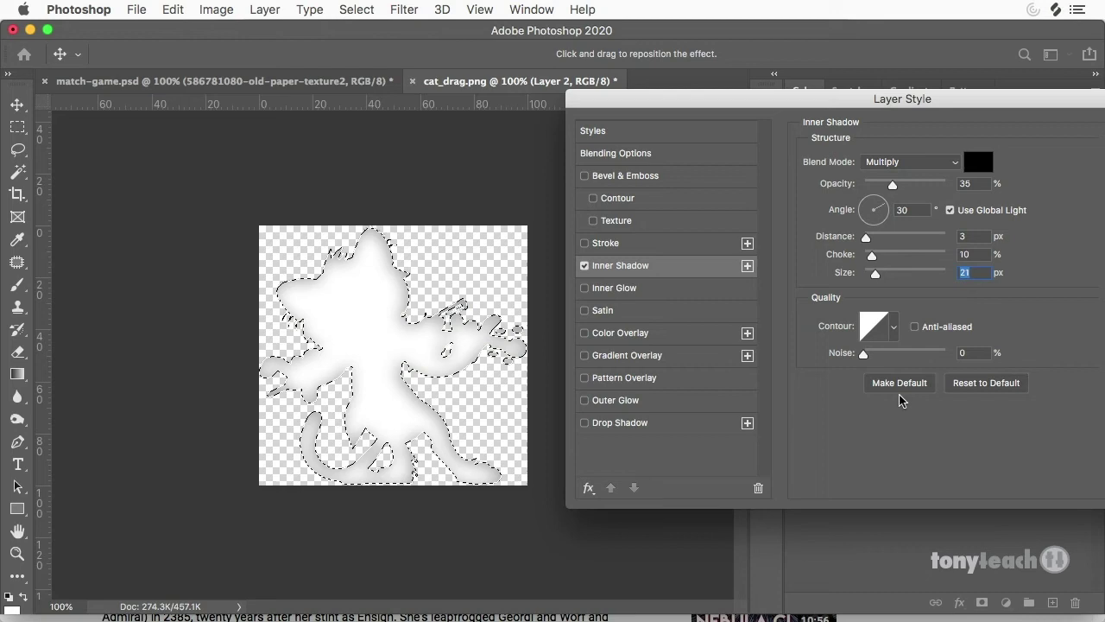
left_click(975, 382)
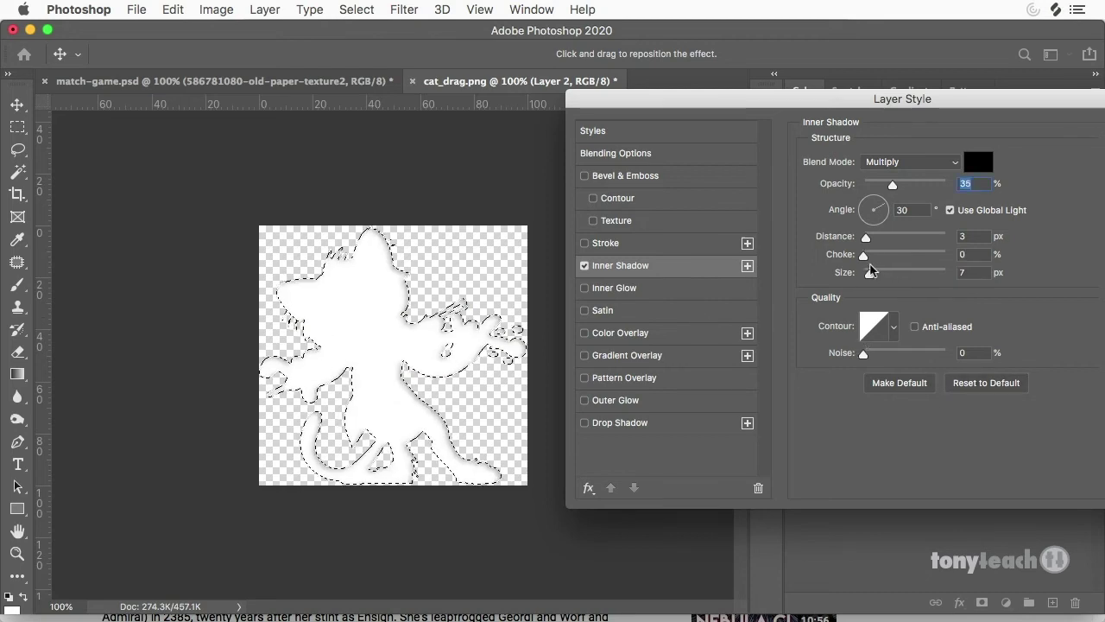
left_click_drag(866, 238, 877, 242)
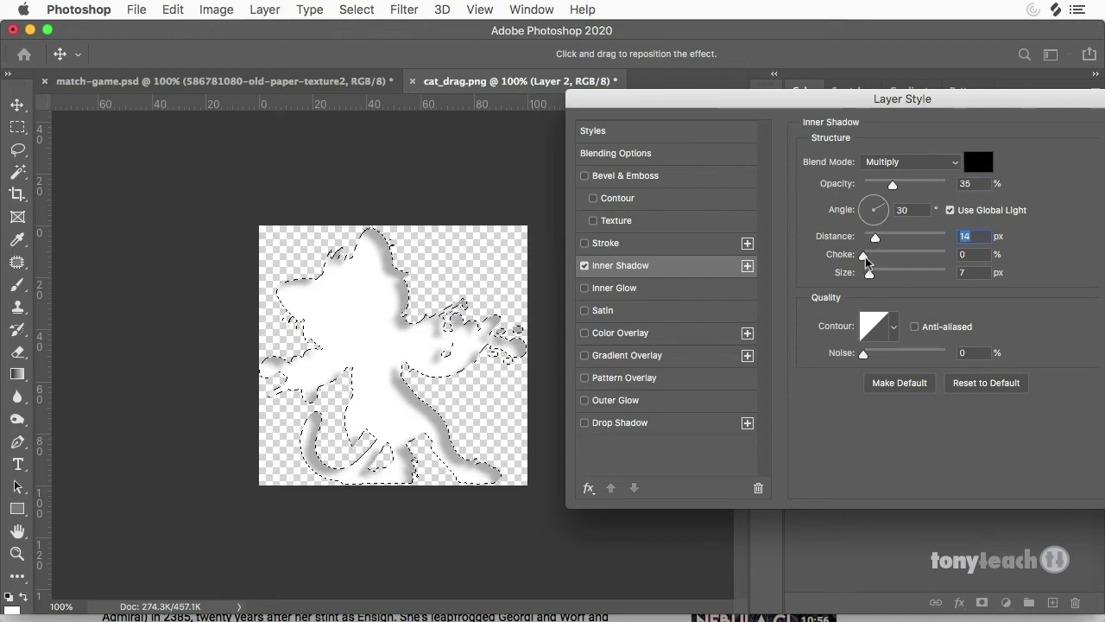
mouse_move(864, 256)
left_mouse_down()
mouse_move(896, 258)
mouse_move(872, 246)
left_mouse_up()
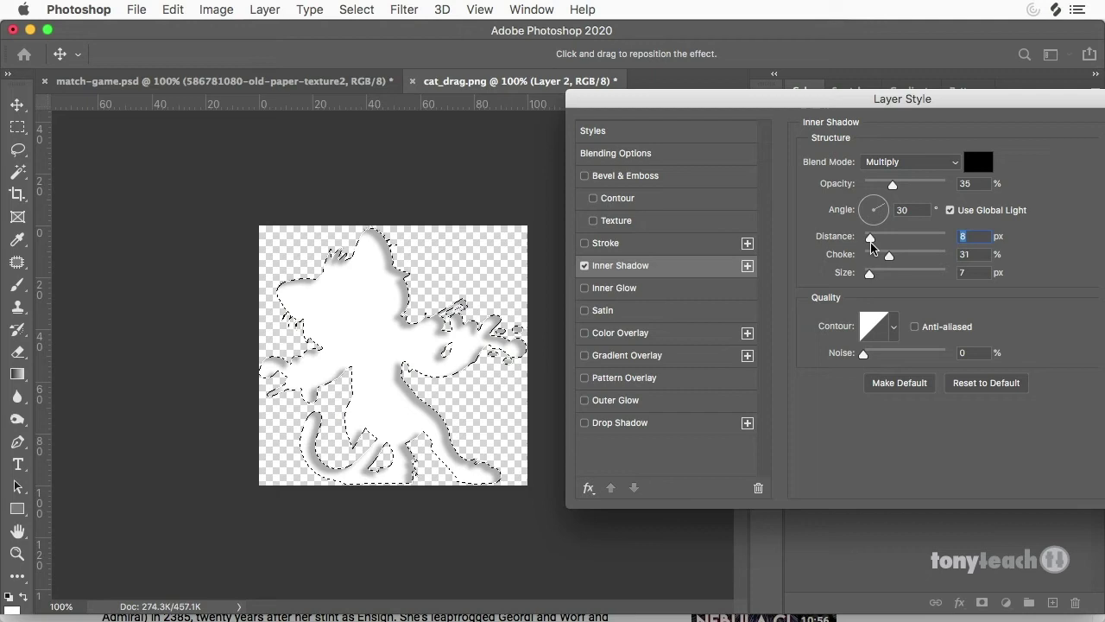
left_click_drag(859, 104, 713, 99)
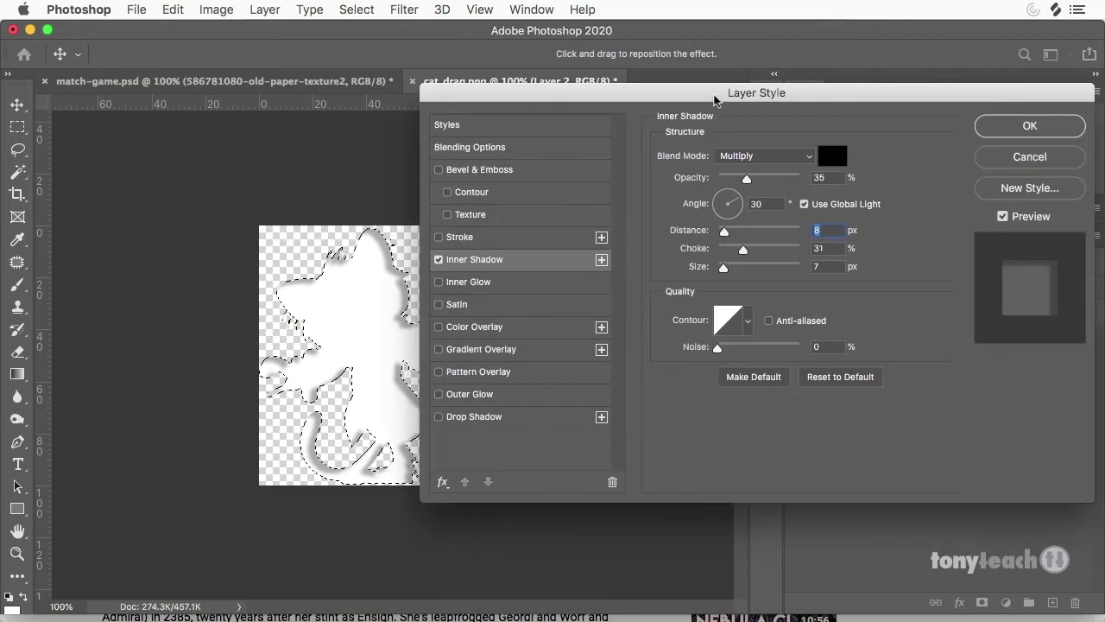
left_click(1035, 129)
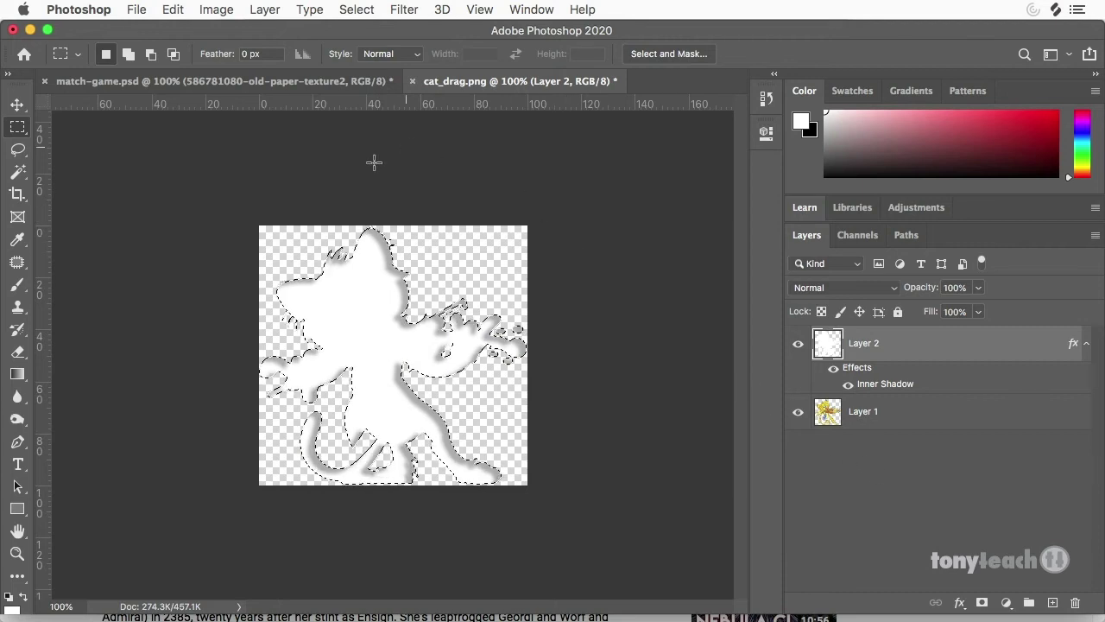
Add a 3 px outside Stroke at about 29% opacity to Layer 2's silhouette
left_click(850, 453)
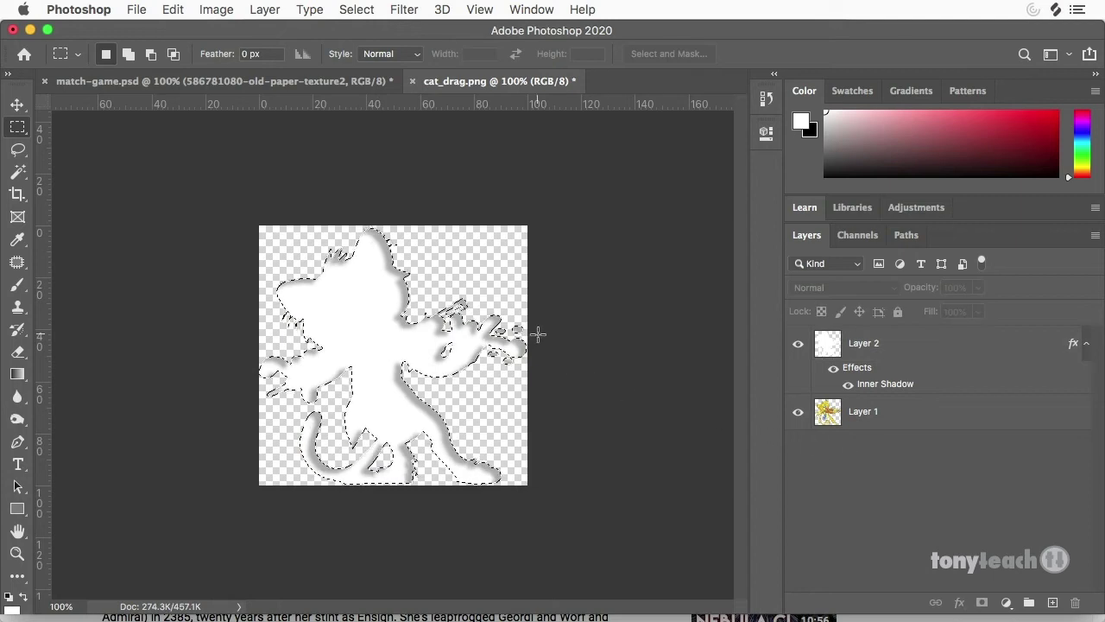
double_click(980, 345)
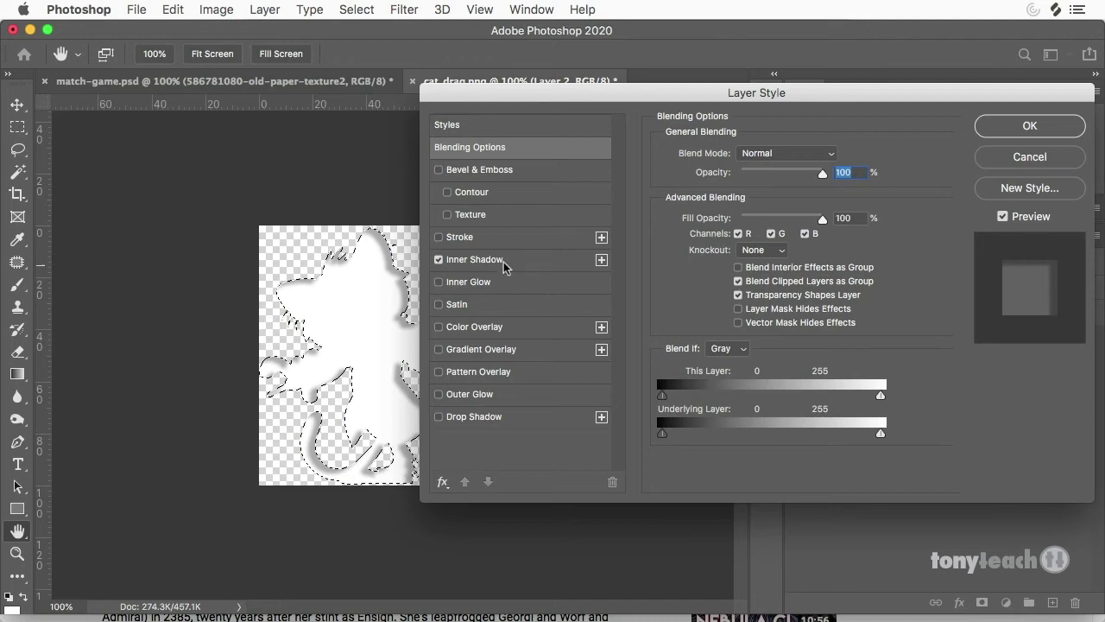
left_click(471, 238)
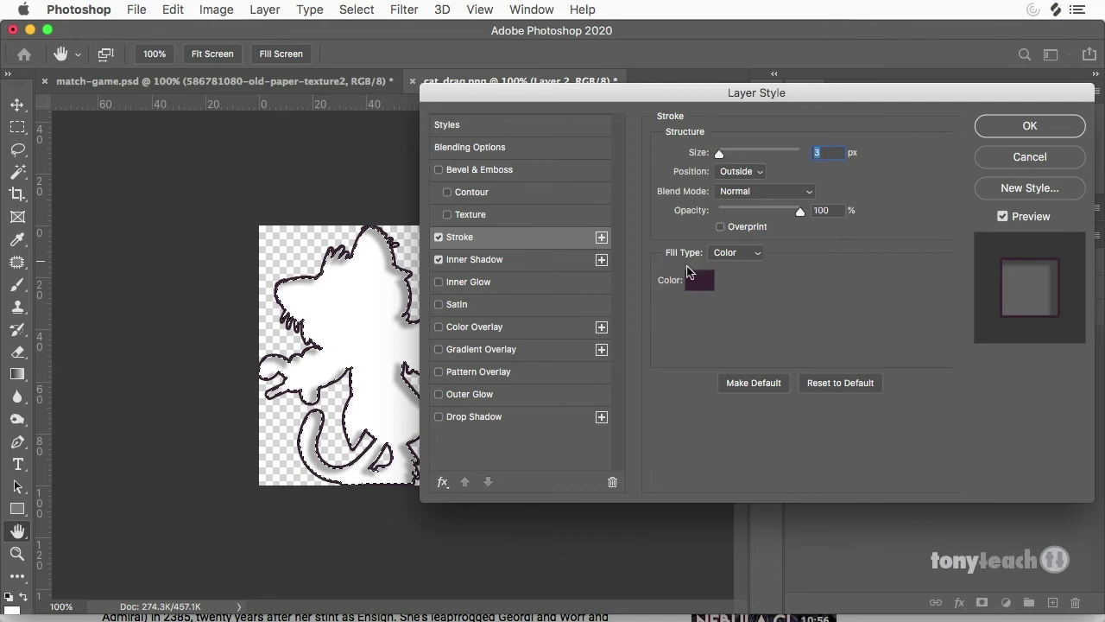
left_click_drag(751, 213, 734, 214)
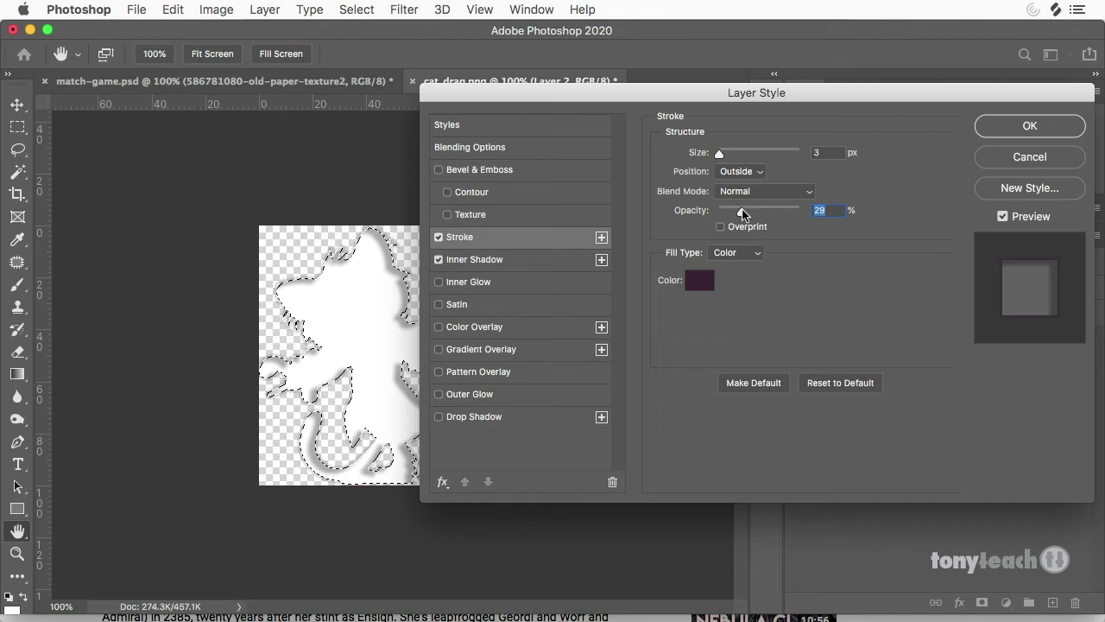
left_click(1021, 131)
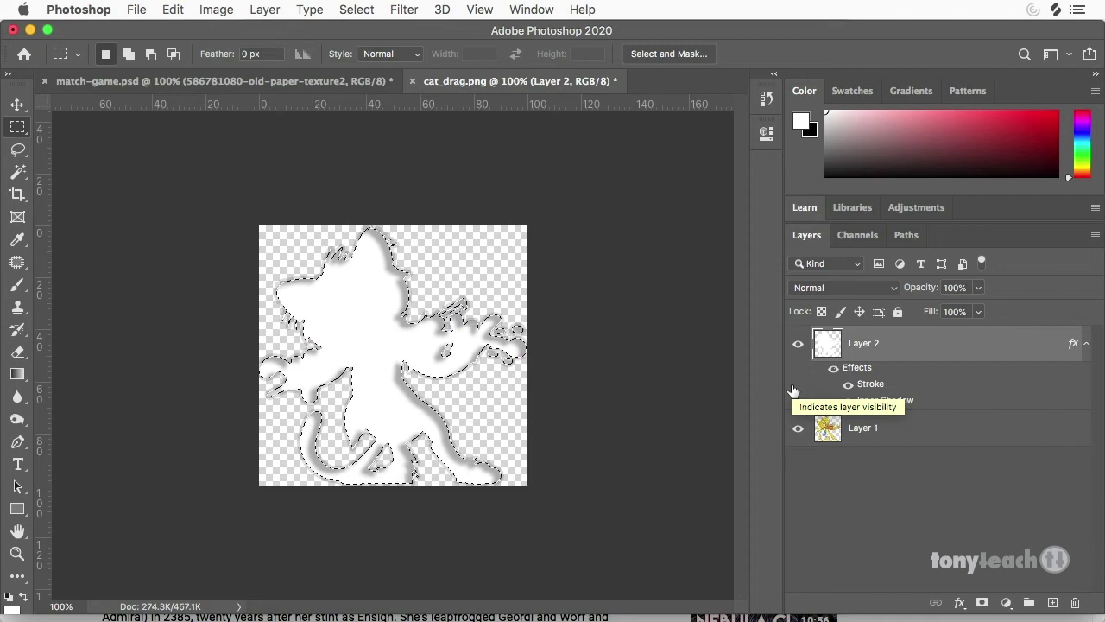
Deselect, preview Save for Web (Legacy) without saving, then hide Layer 2 and show Layer 1
key("super+d")
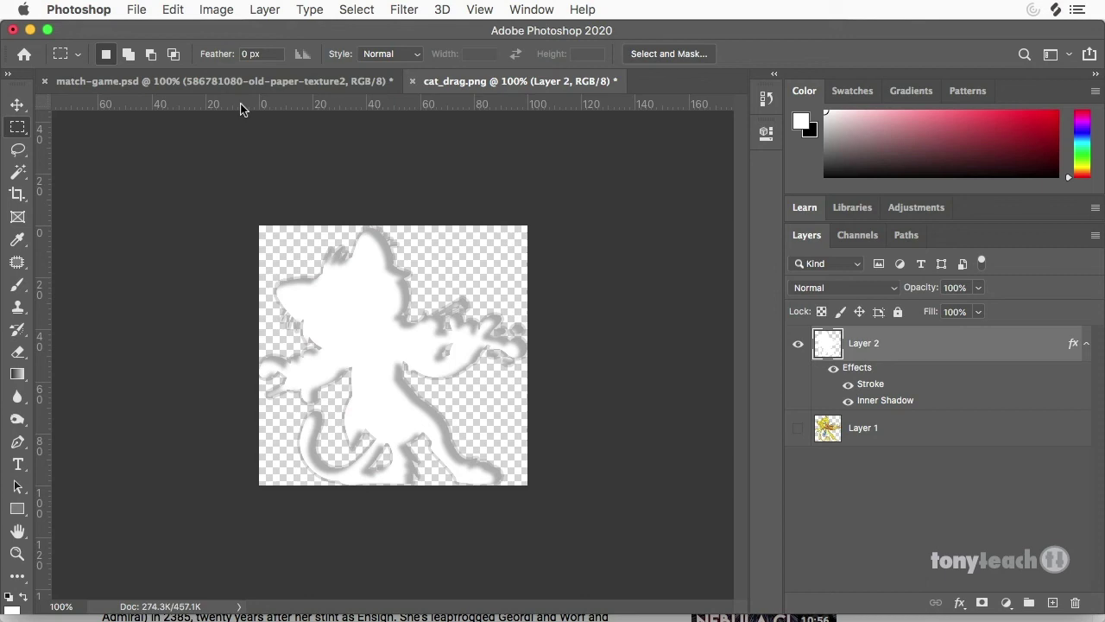
left_click(186, 8)
mouse_move(145, 7)
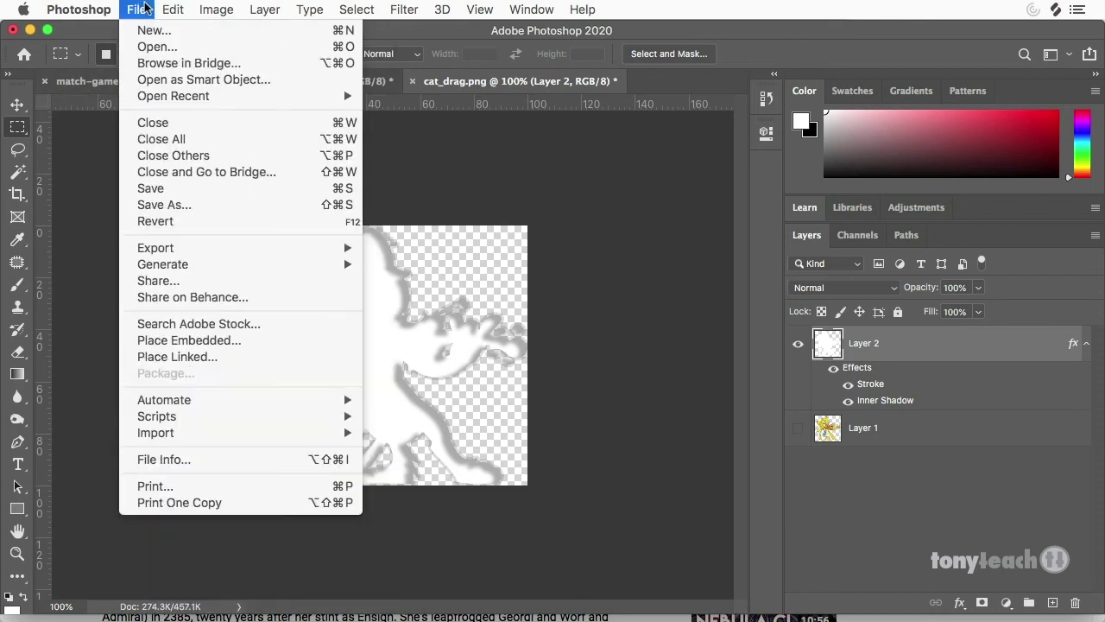
mouse_move(236, 255)
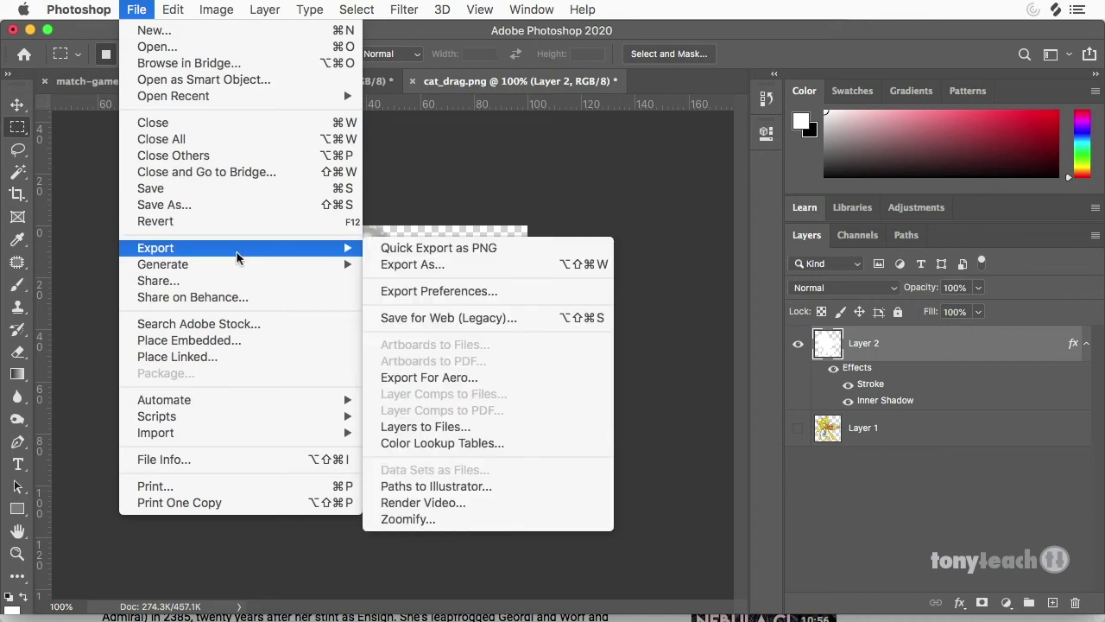
left_click(460, 319)
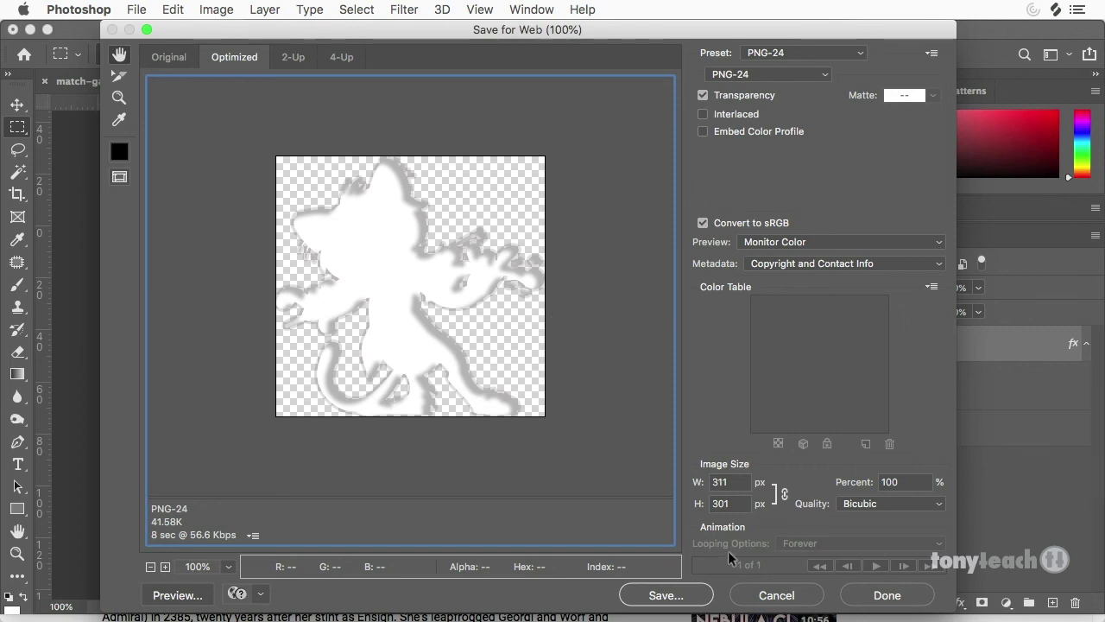
left_click(768, 597)
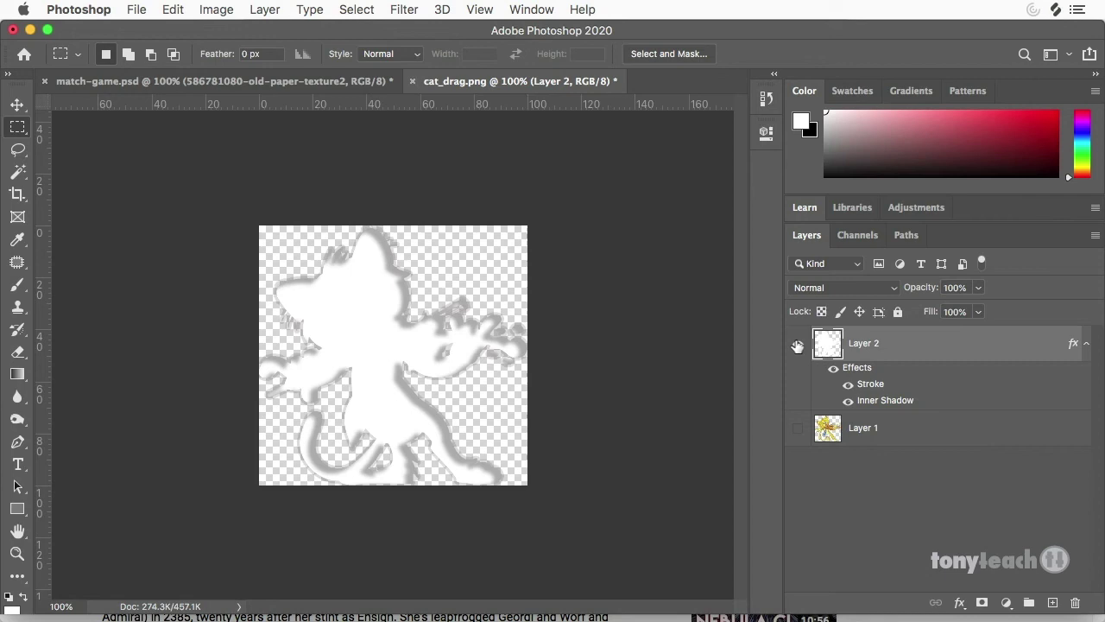
left_click(797, 344)
left_click(797, 427)
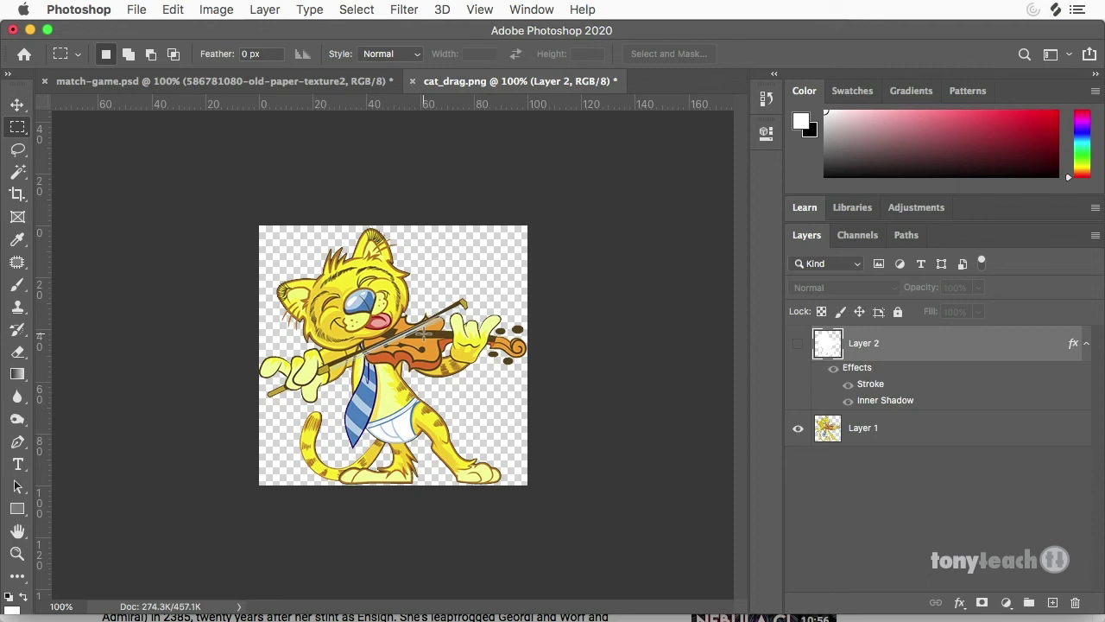
Make Layer 2 visible again and set its opacity to 74%
left_click(797, 345)
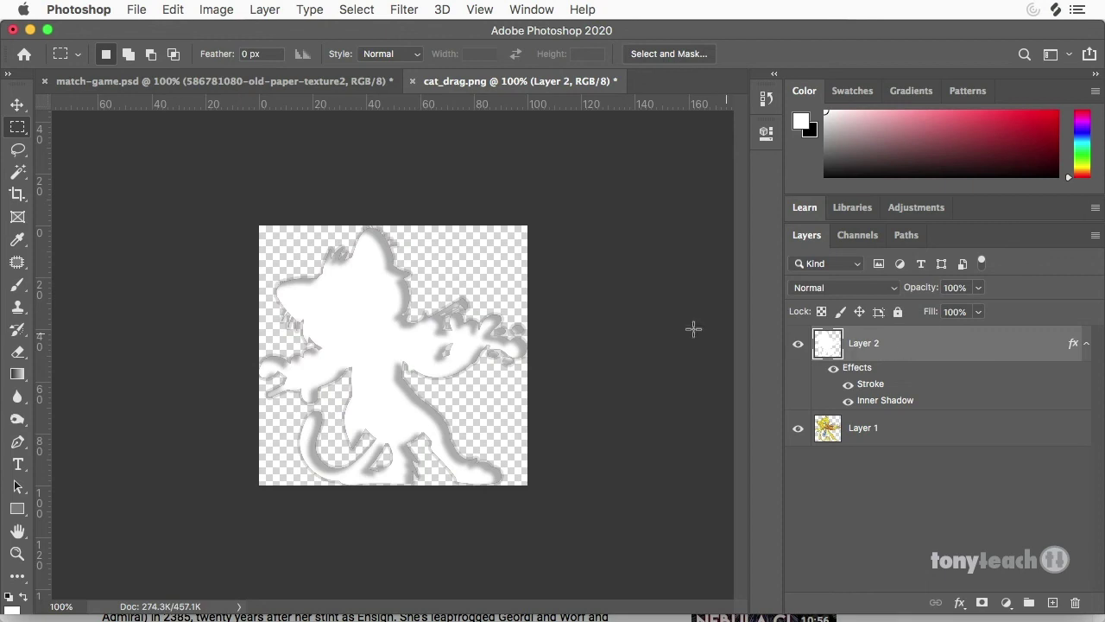
left_click(978, 312)
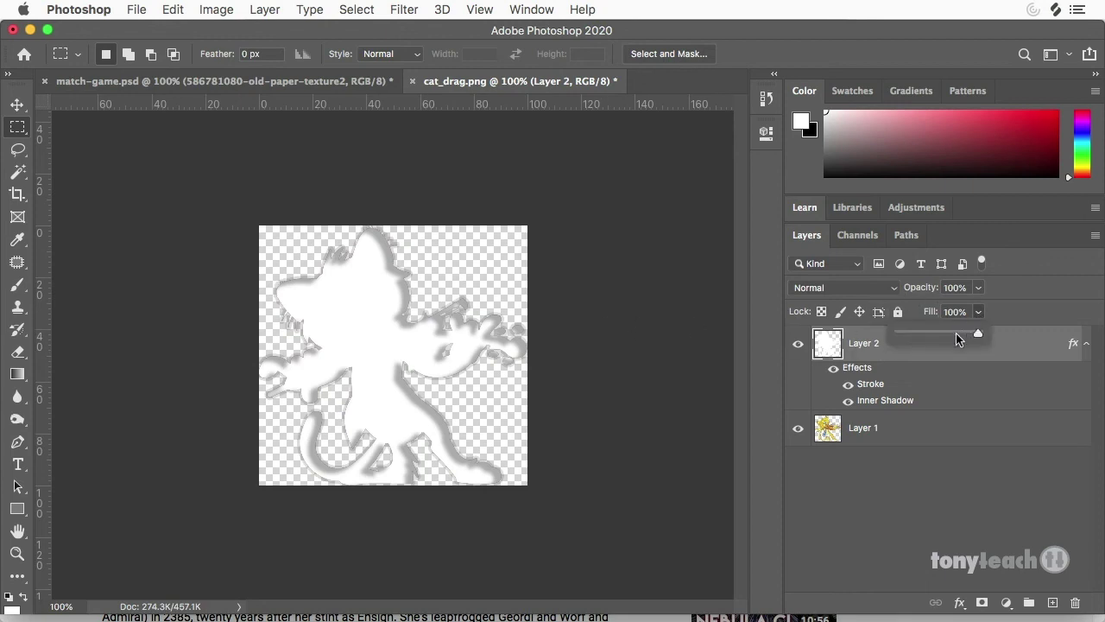
left_click(978, 287)
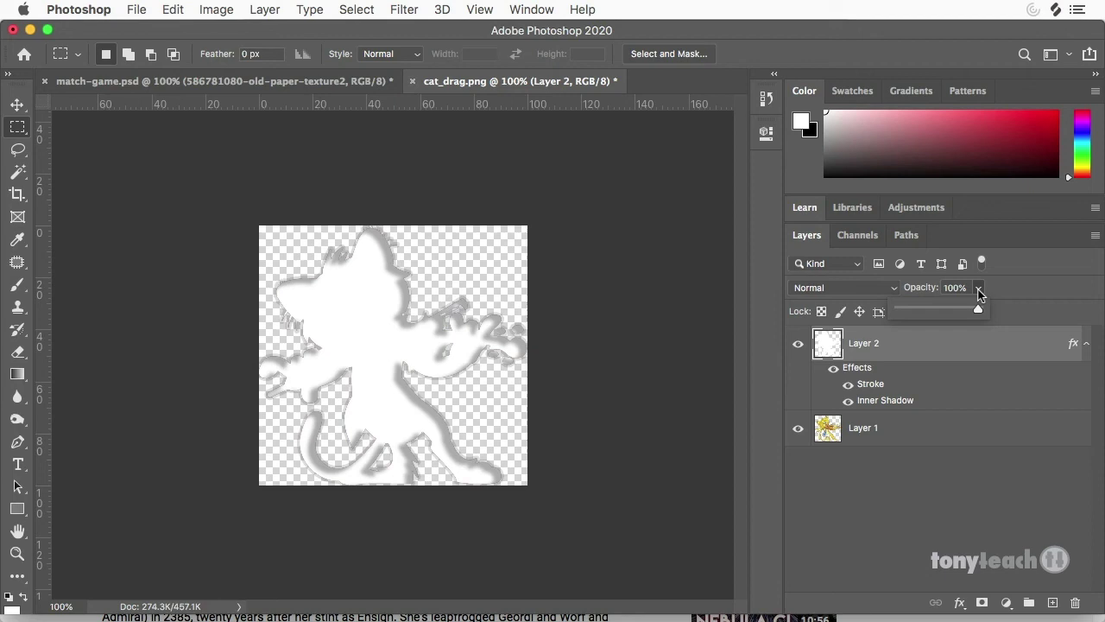
left_click_drag(957, 314, 956, 311)
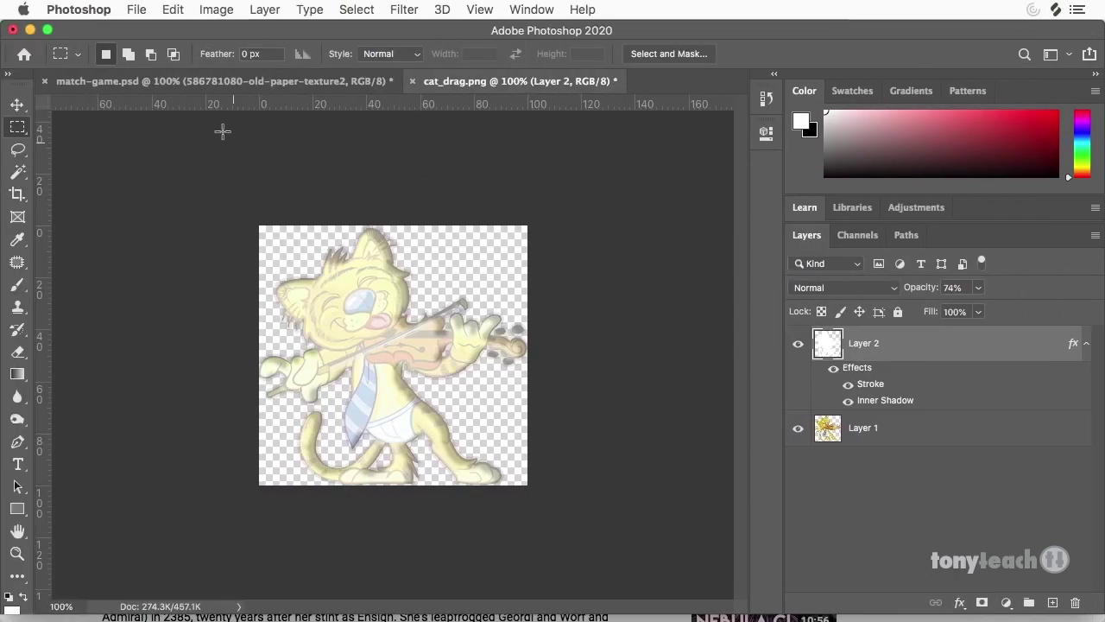
Switch to match-game.psd and hide the jack_pub and humpty_pub_01 character layers
left_click(199, 80)
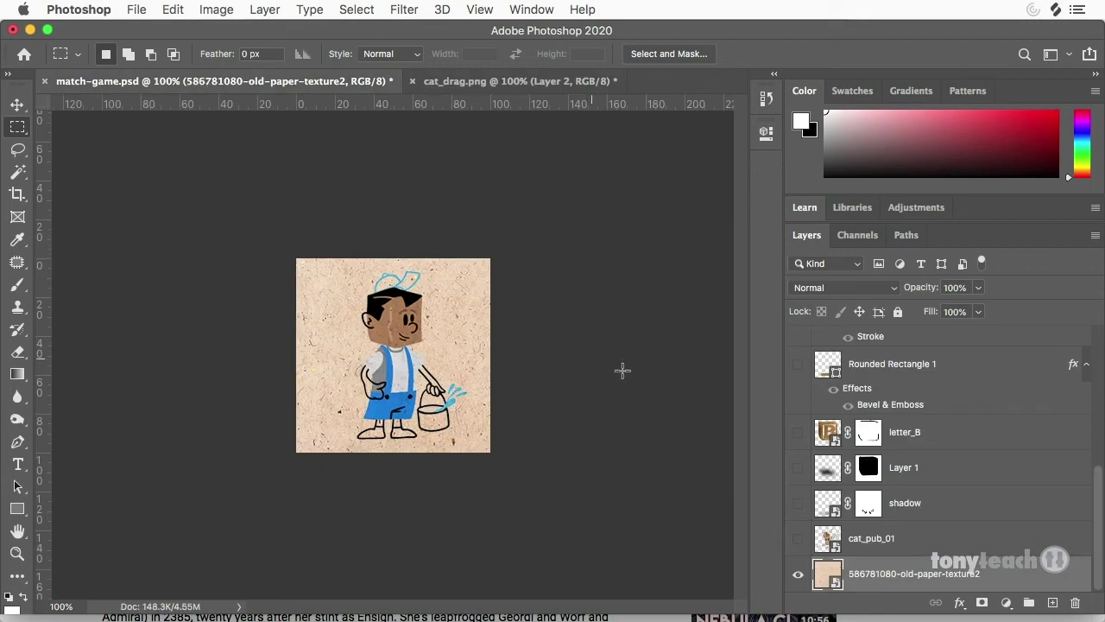
scroll(842, 413, "up", 10)
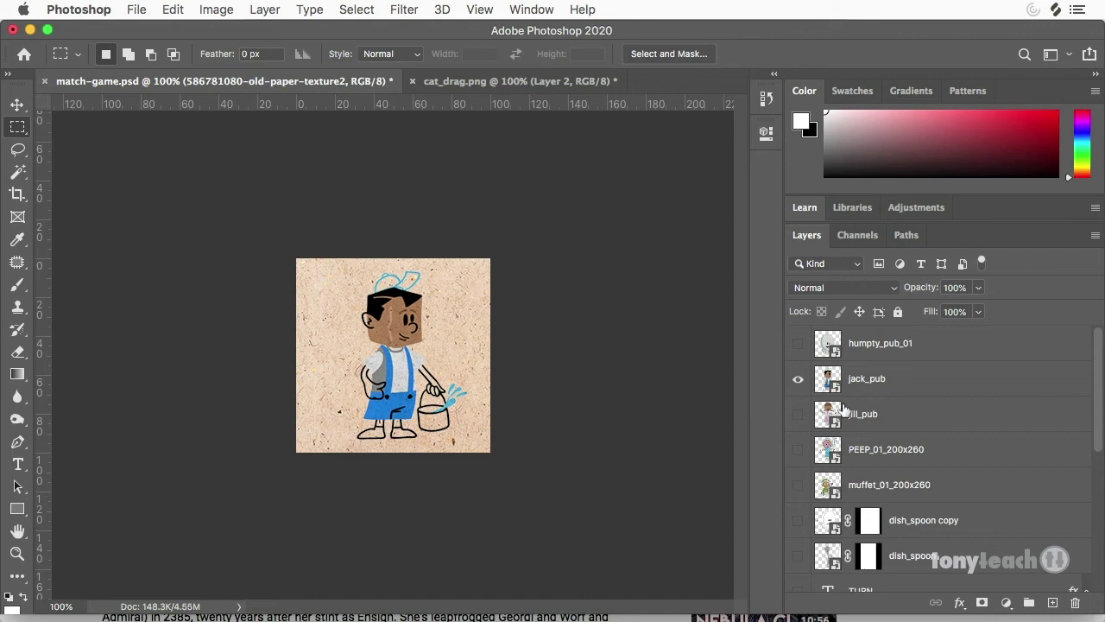
left_click(796, 379)
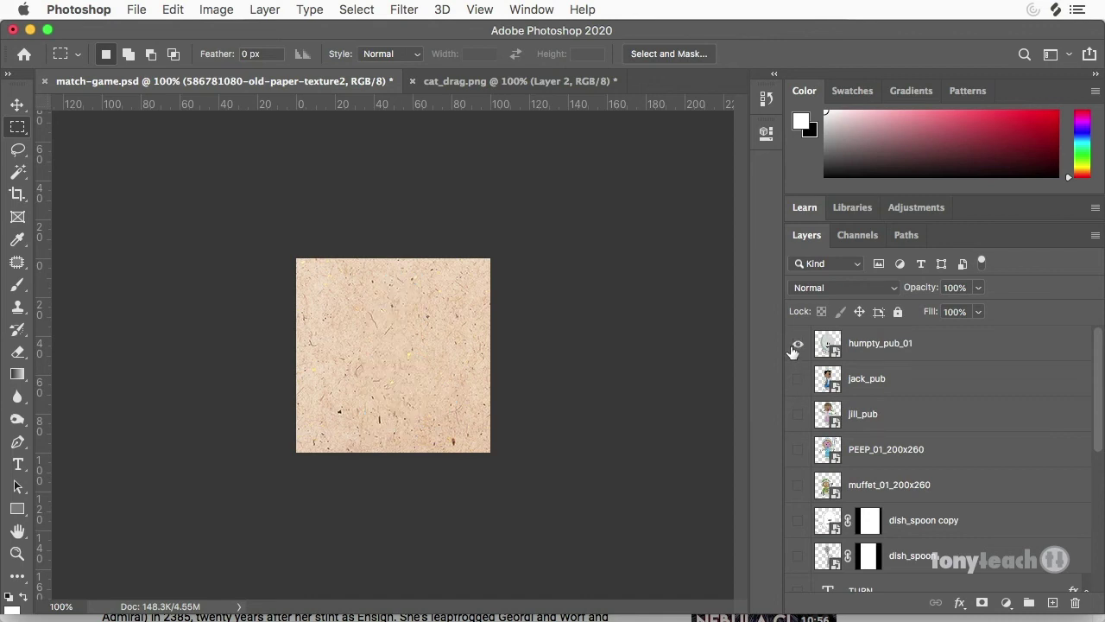
left_click(795, 345)
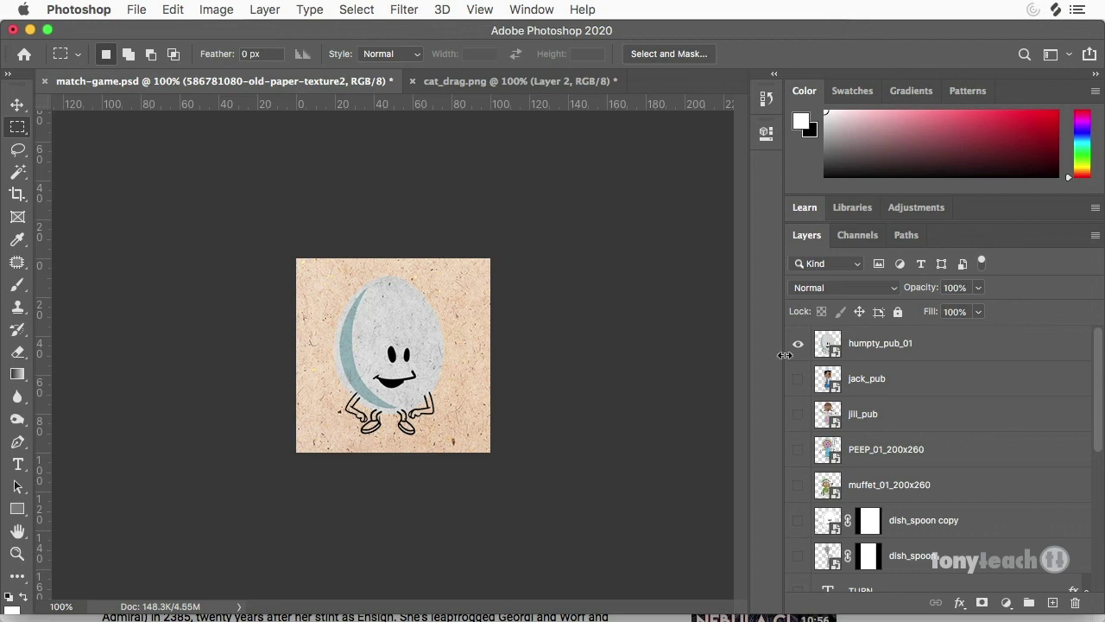
left_click(799, 346)
scroll(805, 406, "down", 4)
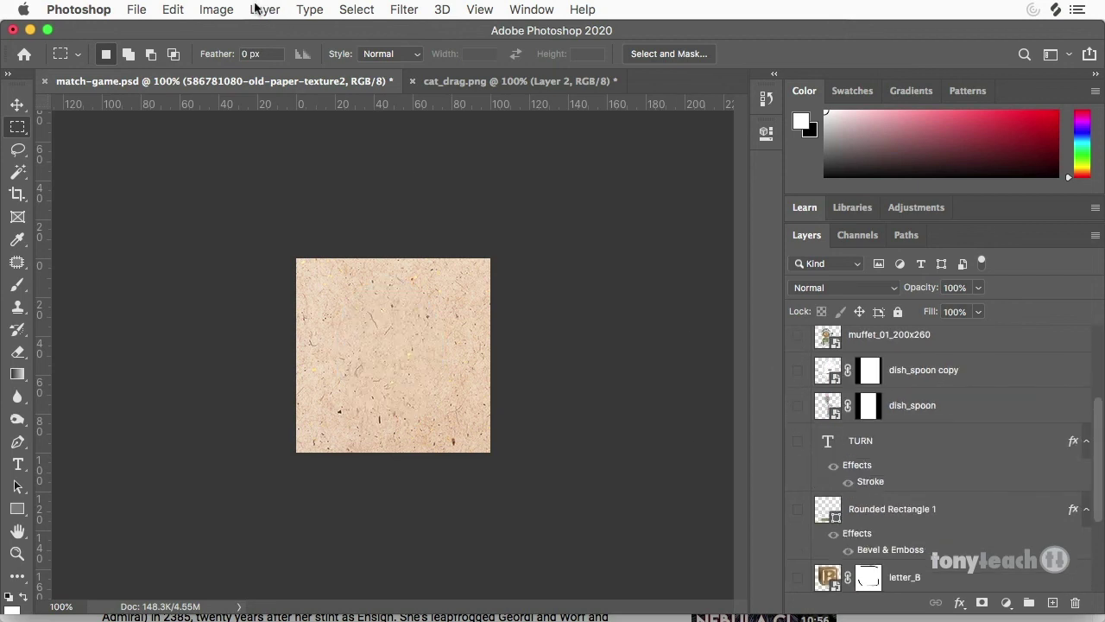
Check the 225 × 225 px canvas in Image Size and close it unchanged
left_click(226, 10)
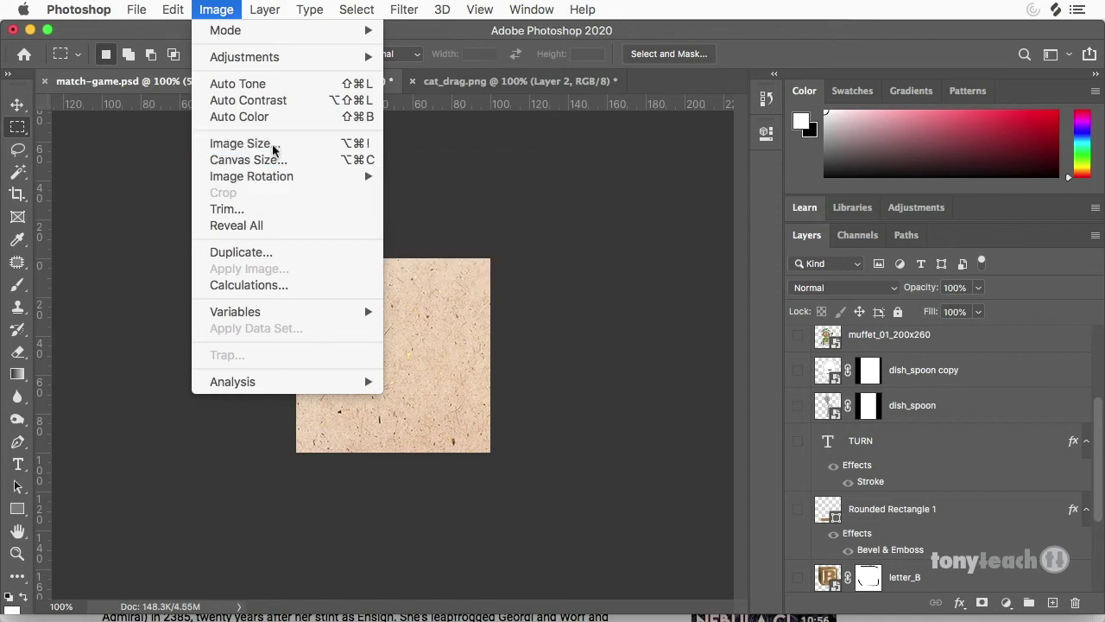
left_click(244, 143)
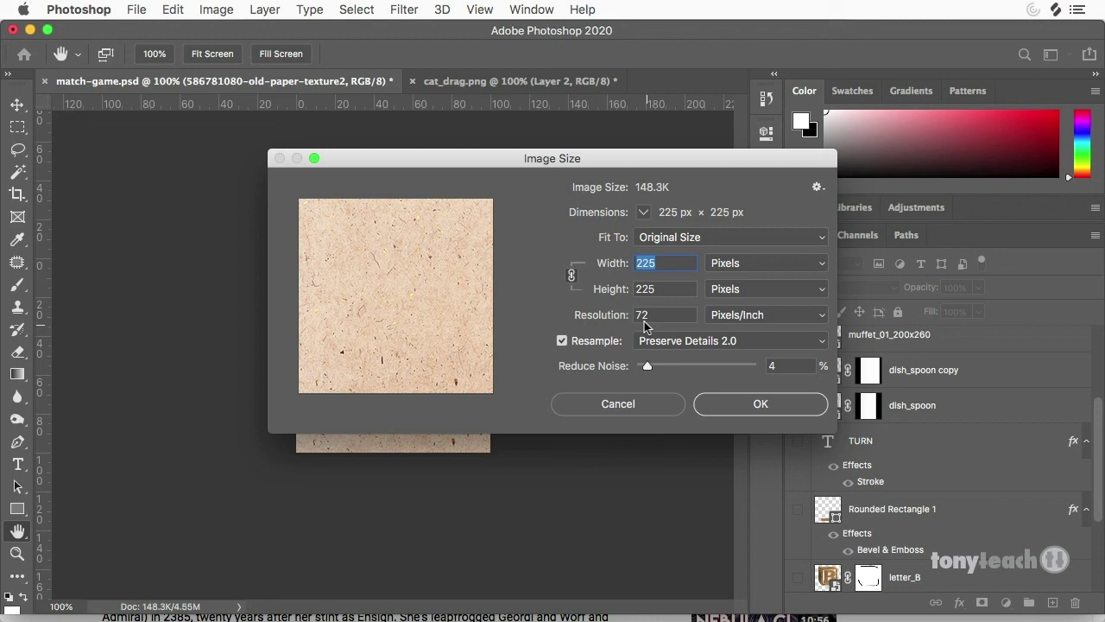
left_click(618, 404)
scroll(889, 479, "down", 3)
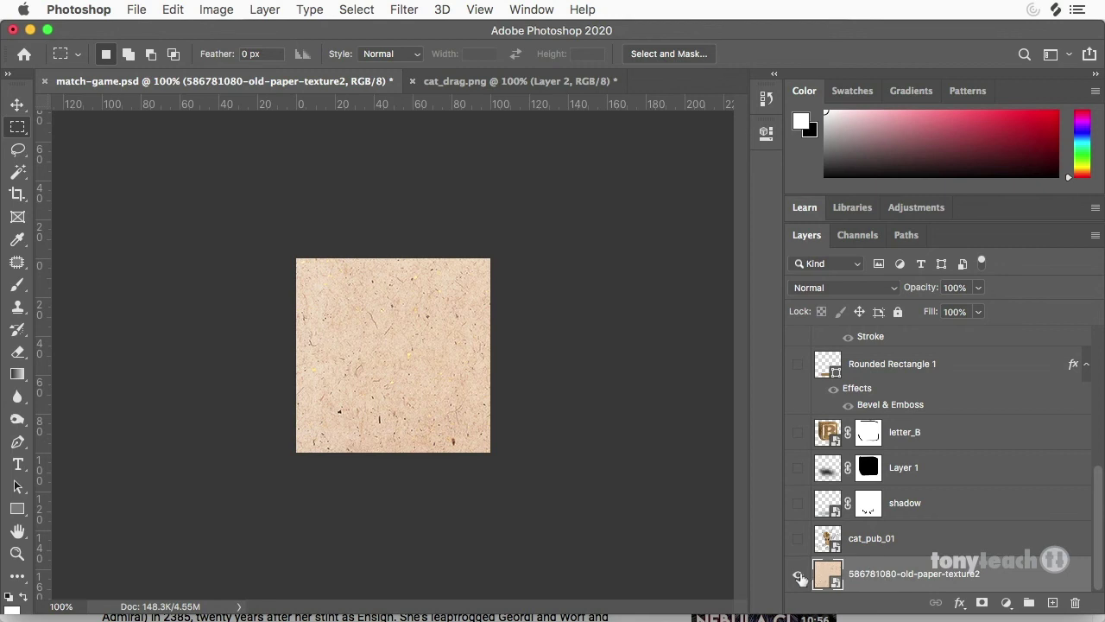
scroll(850, 551, "up", 1)
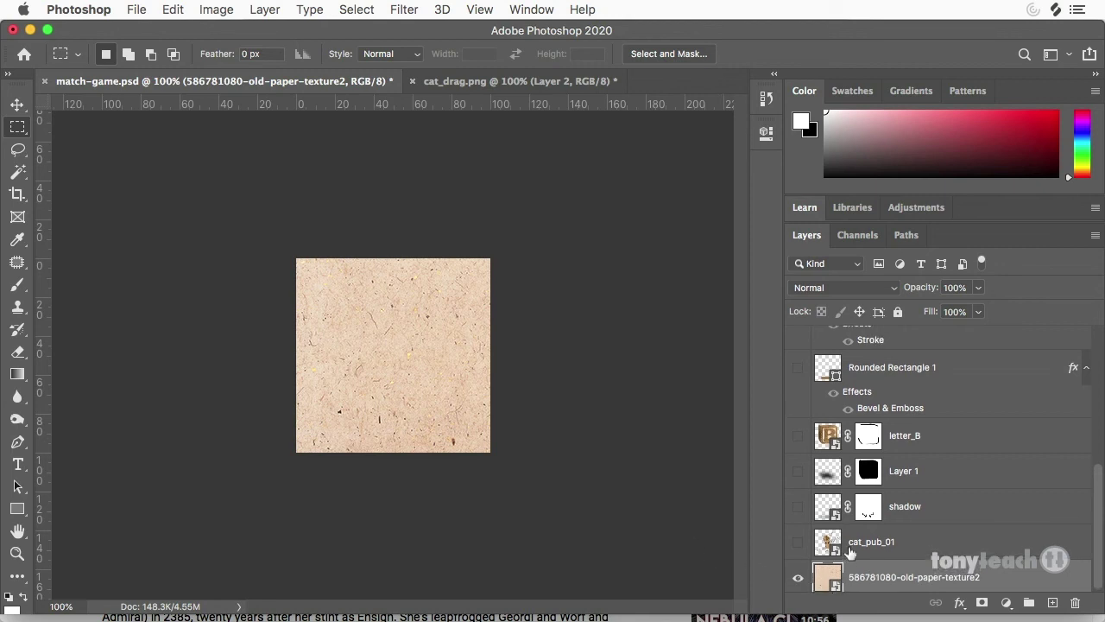
Preview the cat_pub_01 violin cat card, then hide it again
left_click(799, 543)
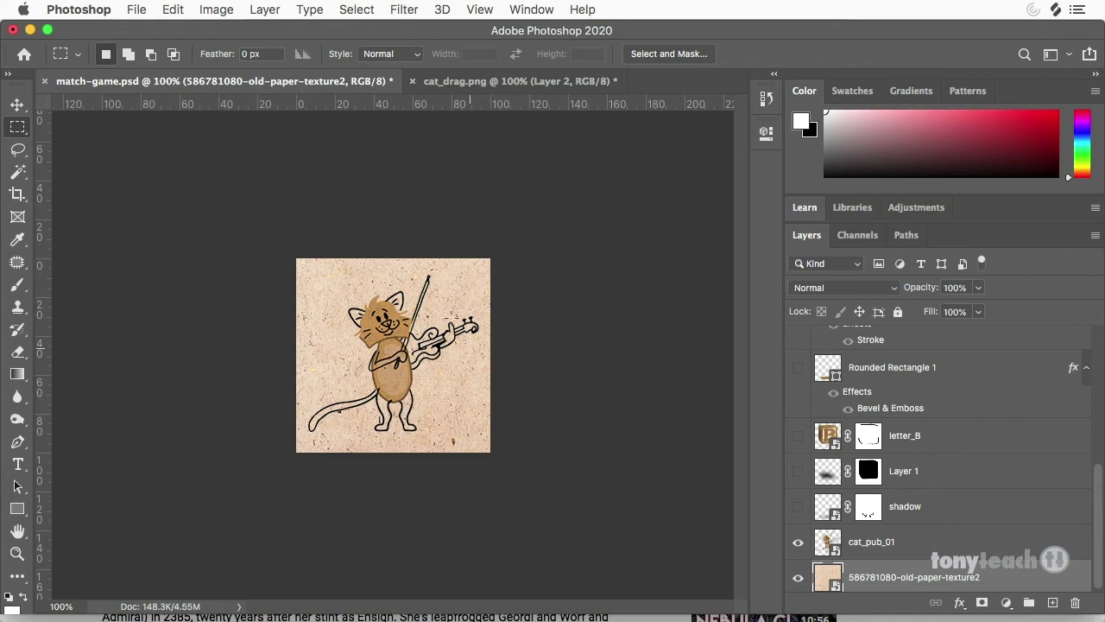
left_click(135, 9)
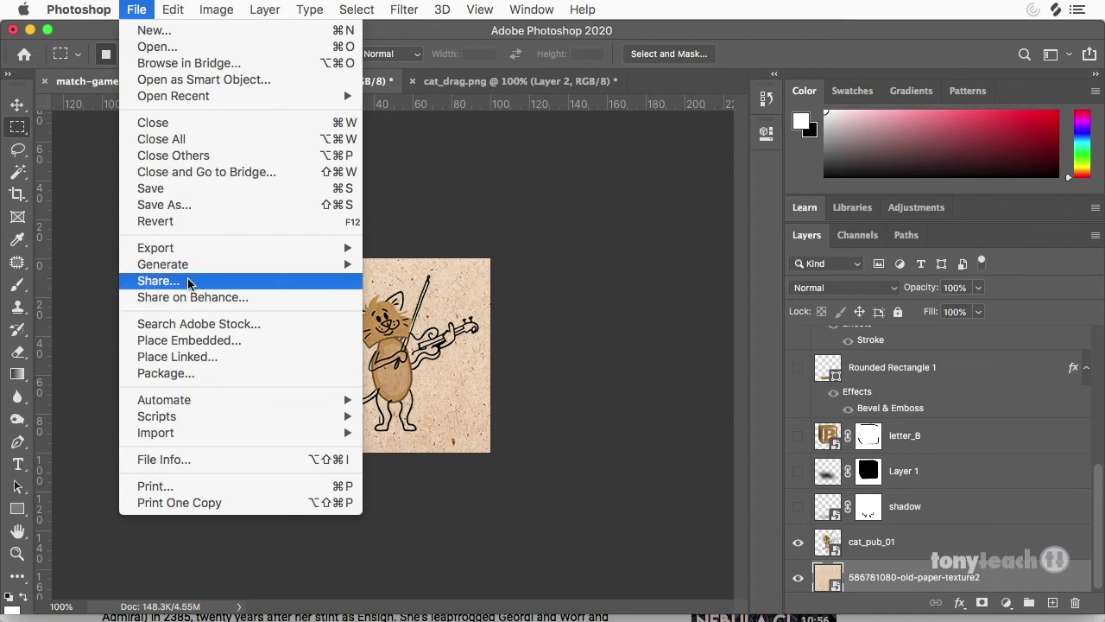
mouse_move(200, 251)
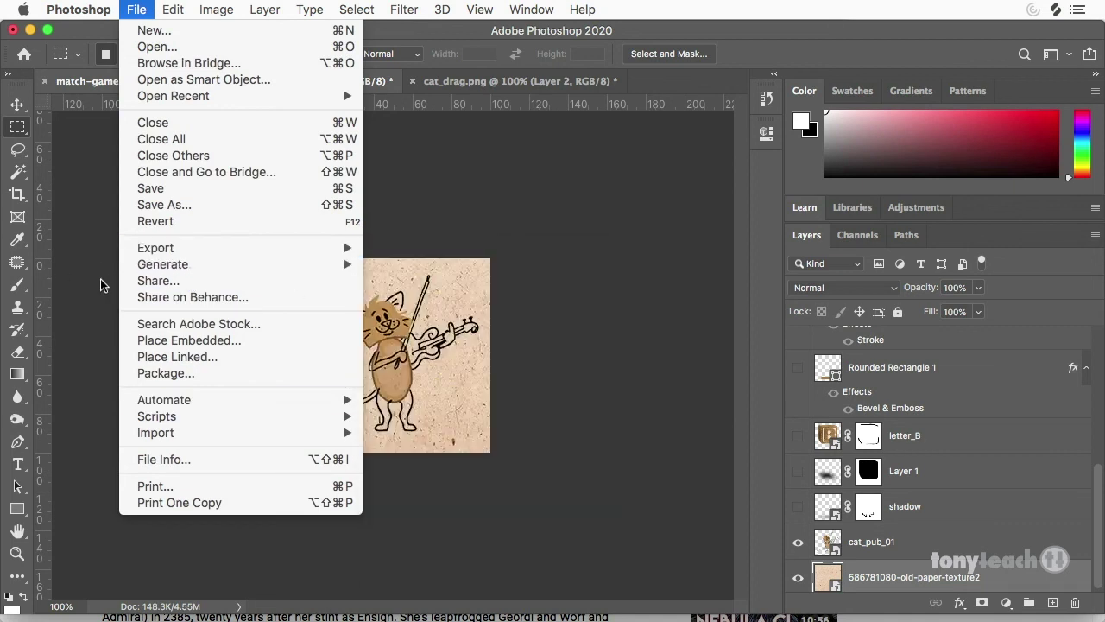
left_click(100, 279)
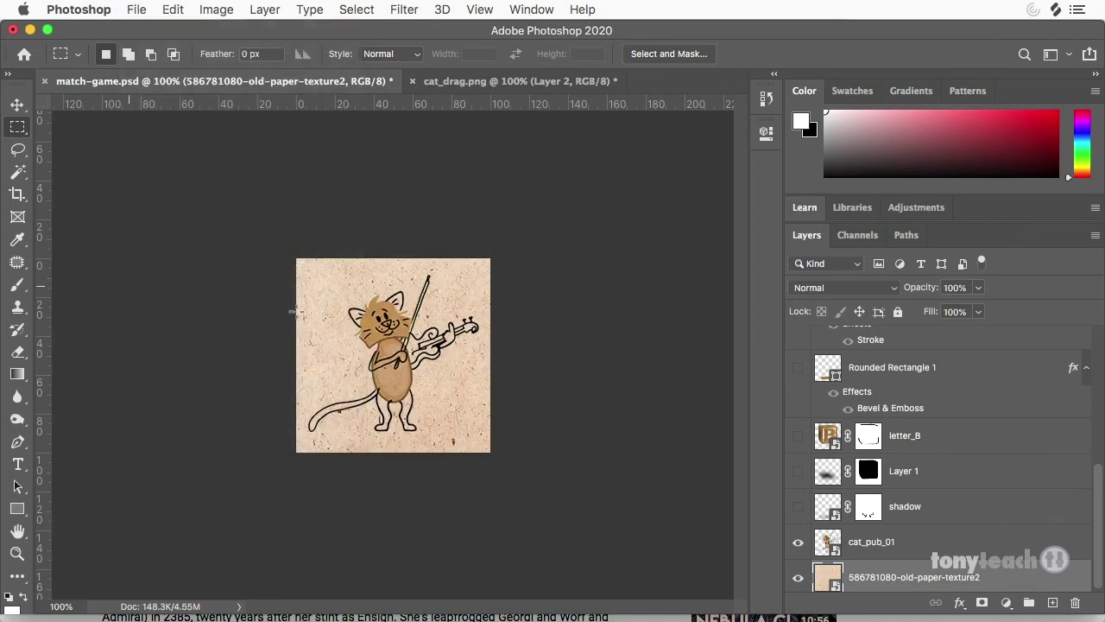
left_click(798, 546)
Preview jack_pub, humpty_pub_01 and jill_pub in turn, leaving PEEP_01_200x260 visible
scroll(801, 485, "up", 3)
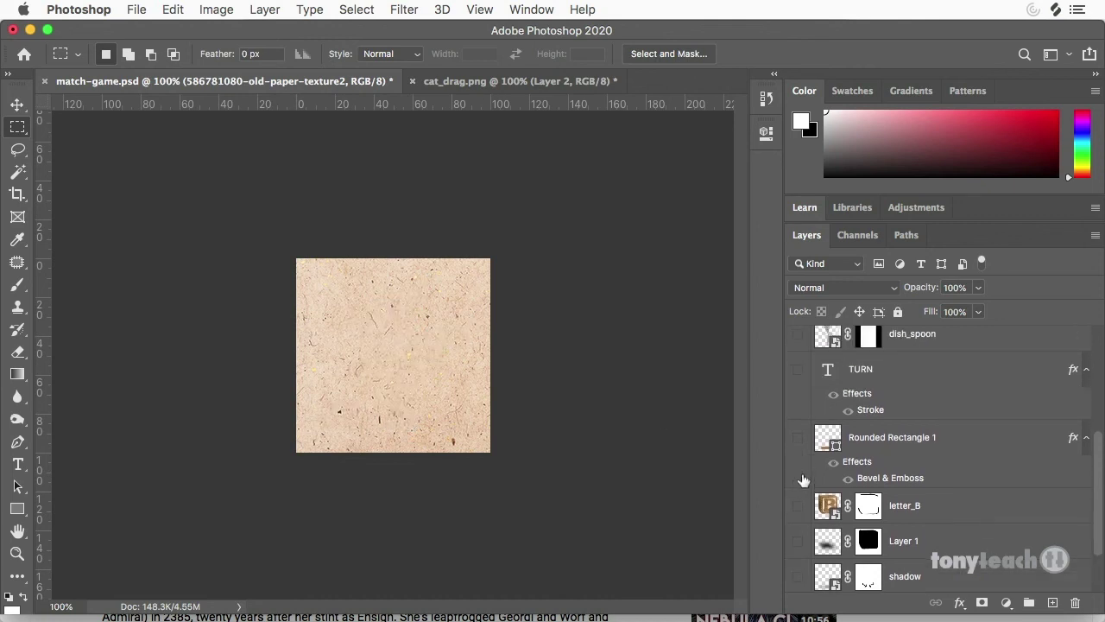
scroll(806, 453, "up", 6)
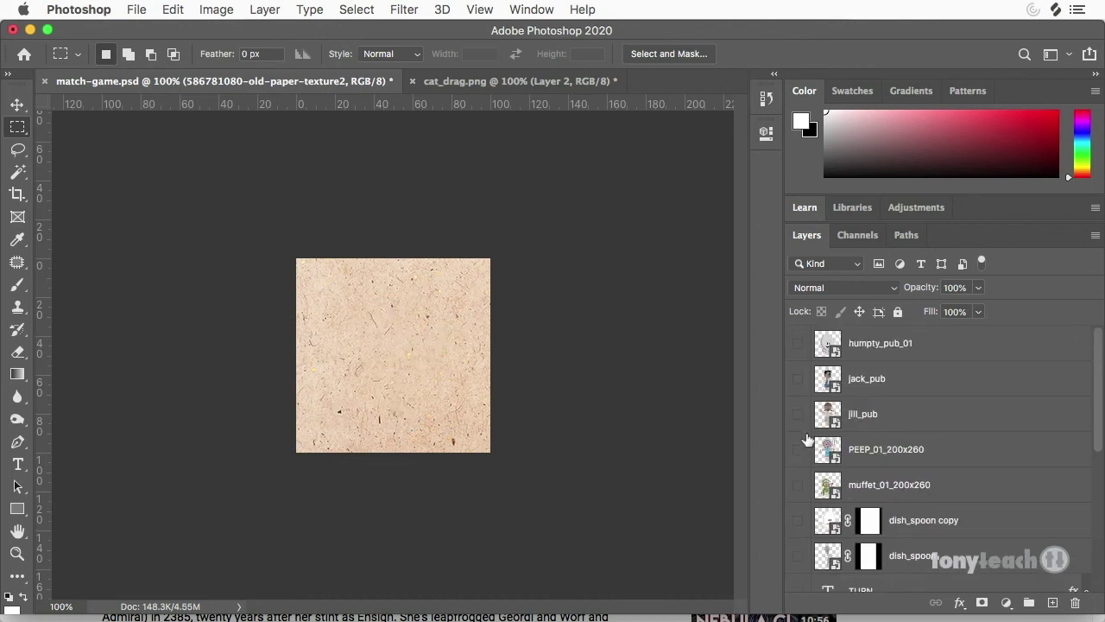
left_click(797, 378)
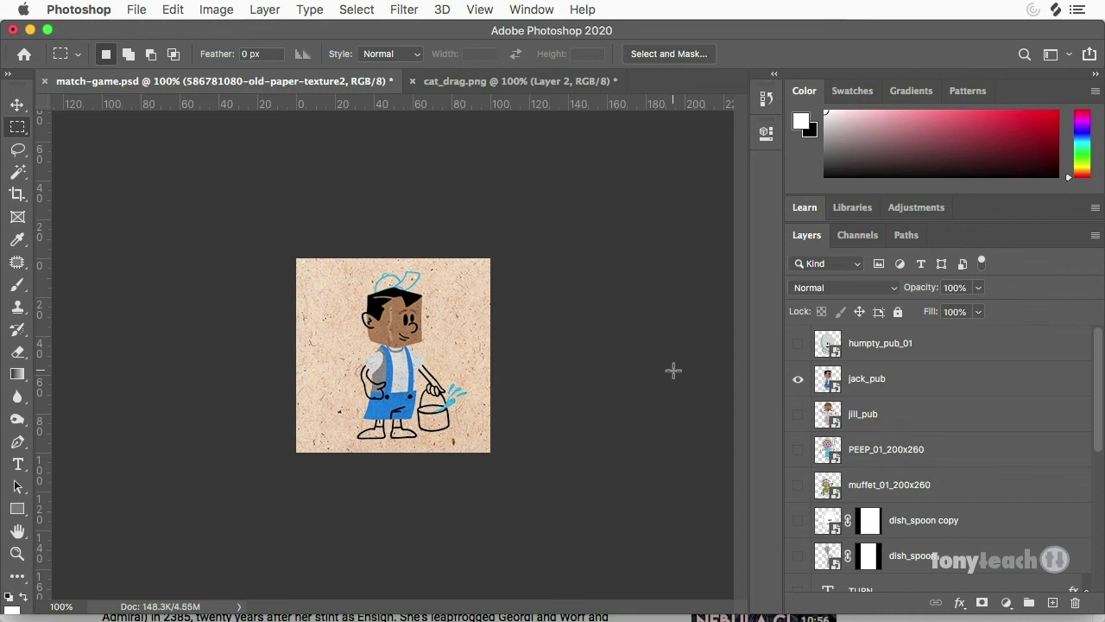
left_click(797, 378)
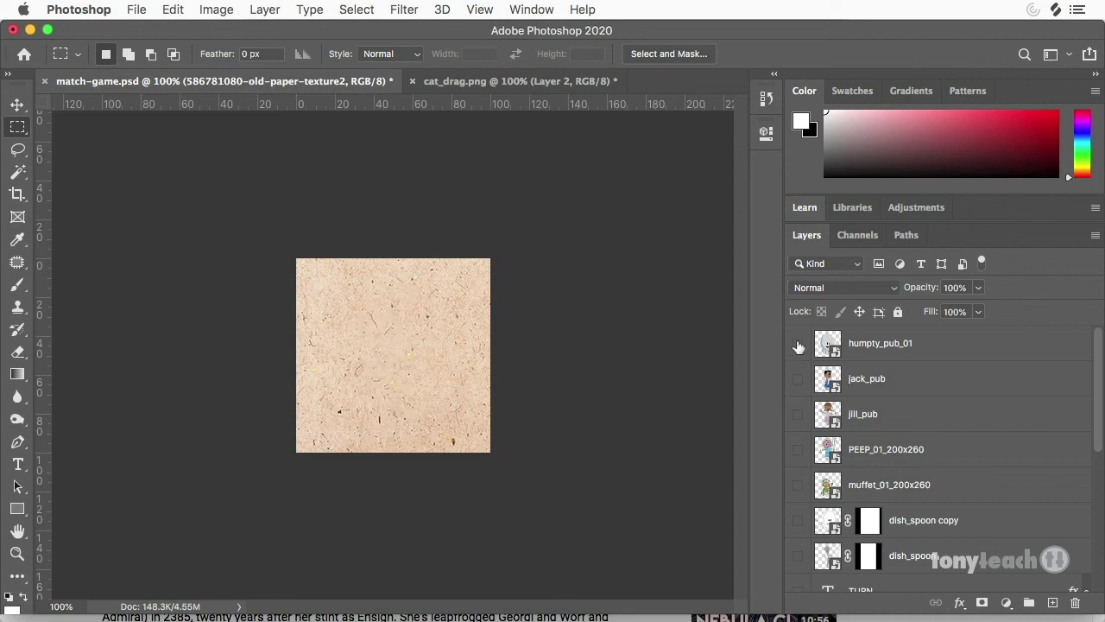
left_click(797, 344)
left_click(797, 343)
left_click(797, 413)
left_click(798, 414)
left_click(798, 449)
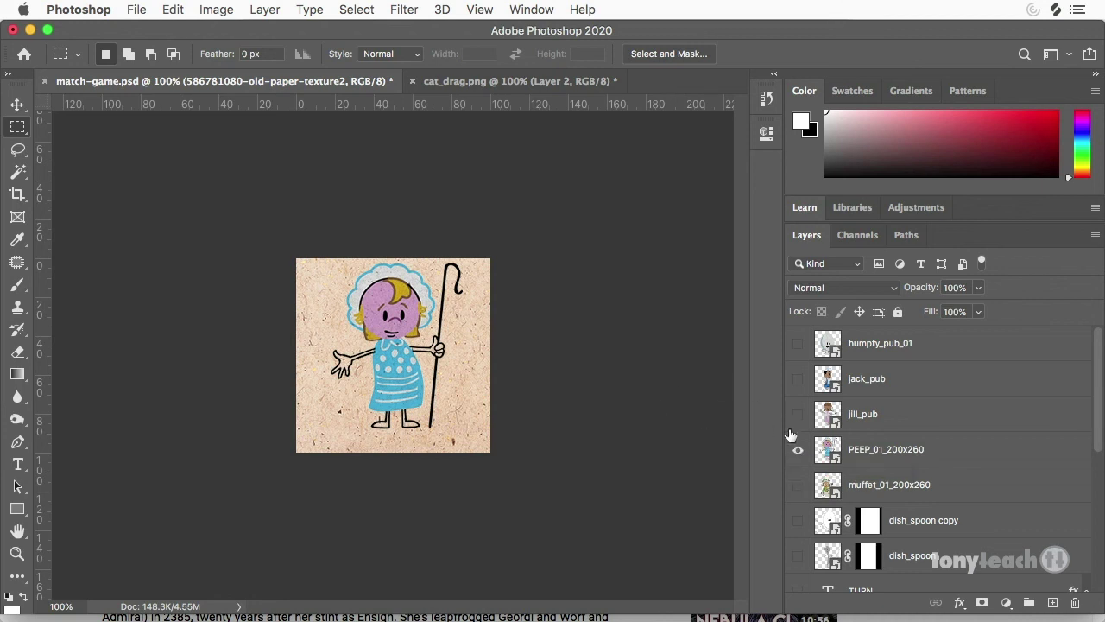
Hide PEEP_01_200x260 and show letter_B, its Layer 1 shadow and Rounded Rectangle 1
left_click(798, 450)
scroll(800, 454, "down", 10)
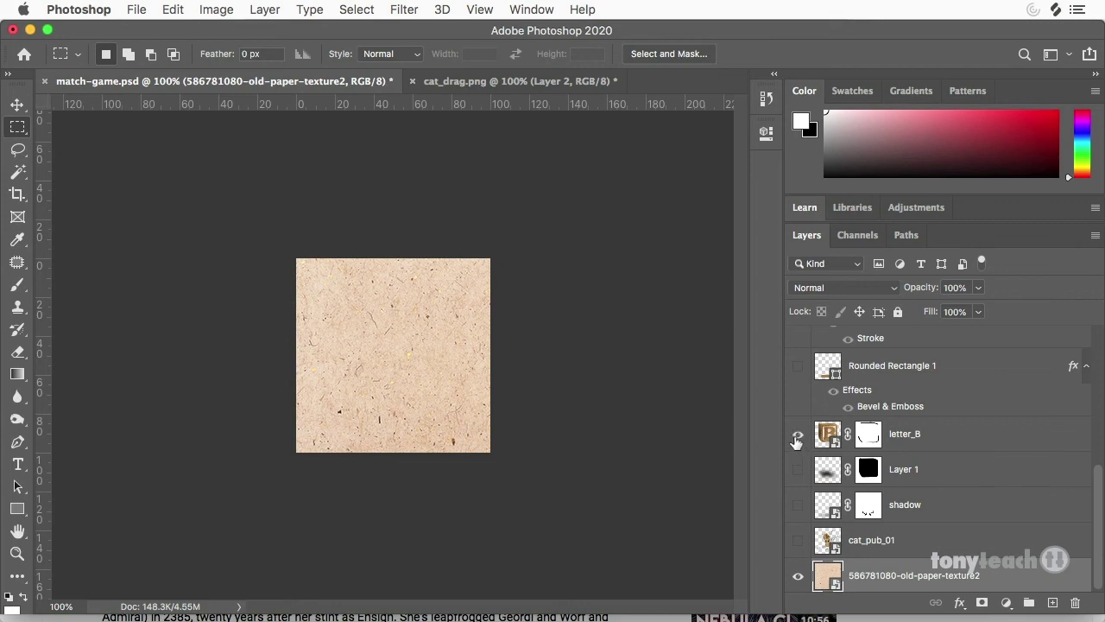
left_click(797, 434)
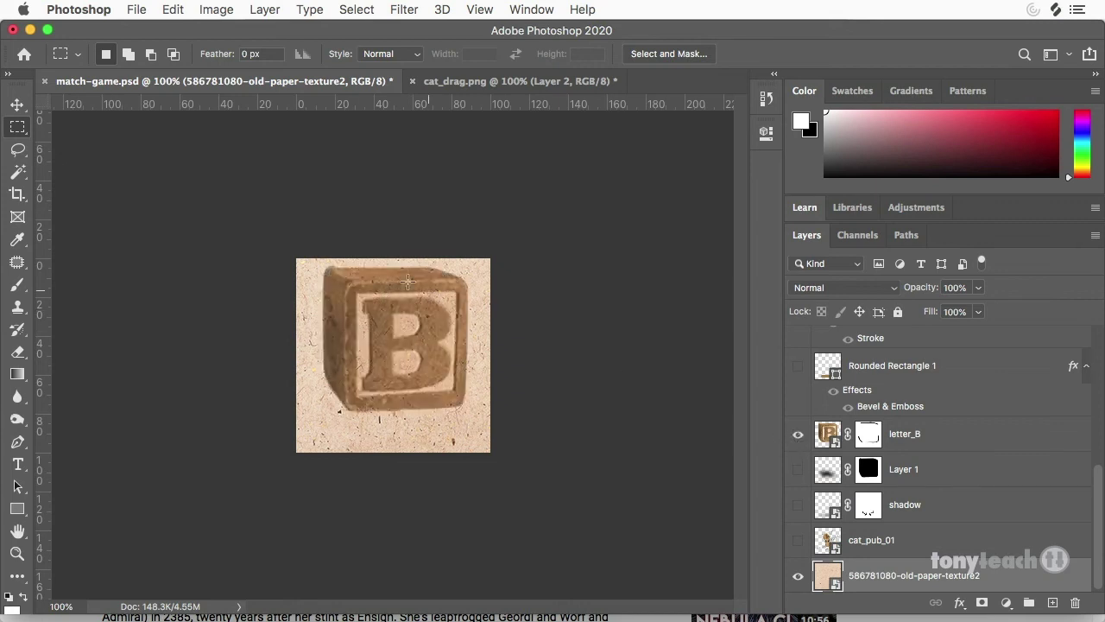
left_click(797, 470)
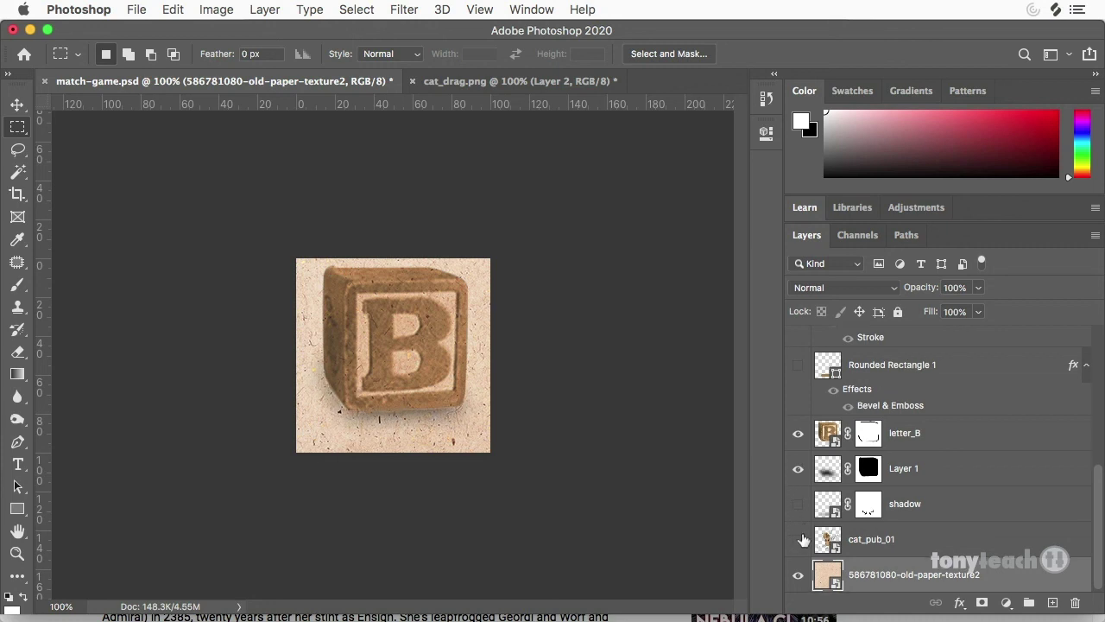
left_click(798, 364)
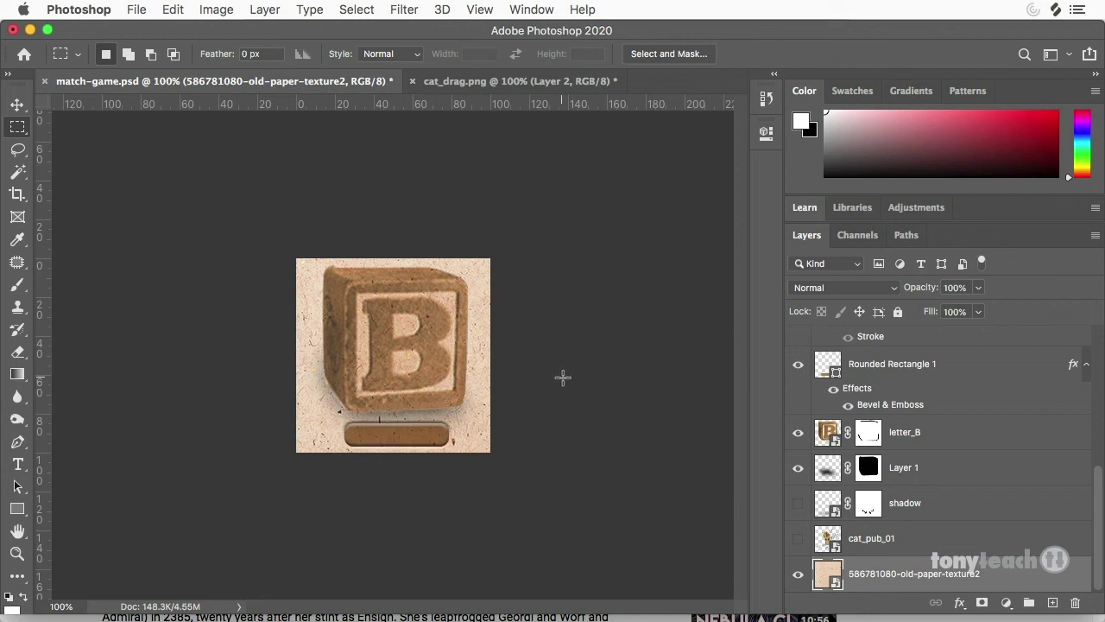